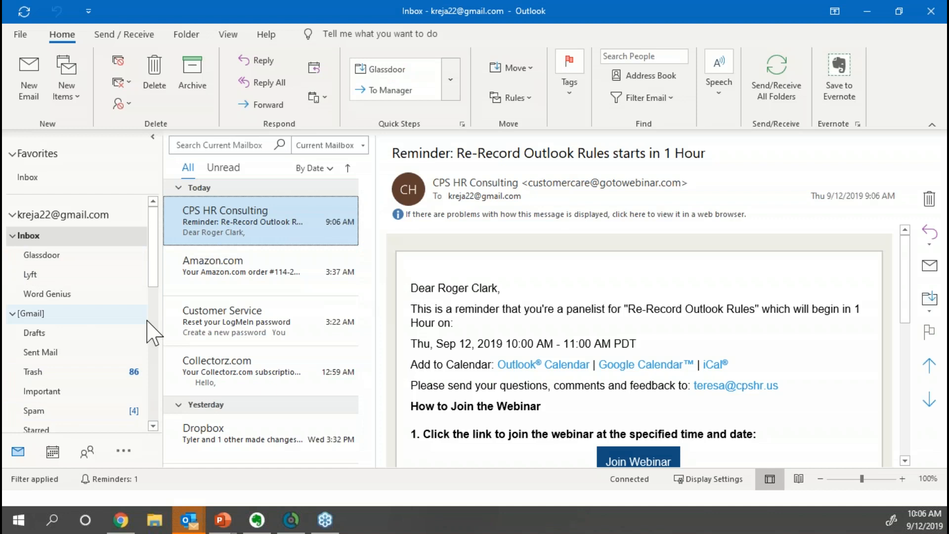
Select yesterday's Disney Movie Club message with the Decline Confirmation subject in the Inbox
scroll(236, 435, down, 1)
scroll(236, 435, down, 3)
click(231, 415)
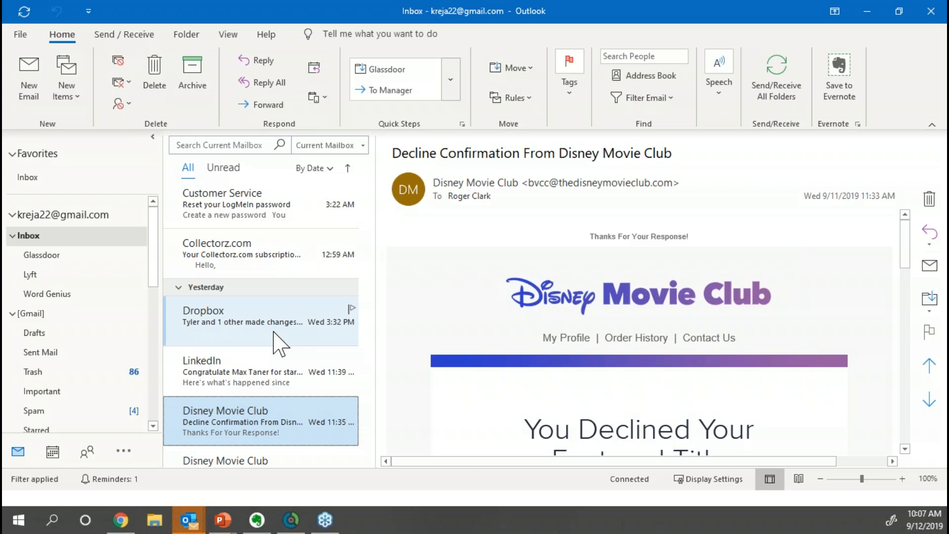
Switch to the PowerPoint slide show and advance past the Overview slide
key(Tab)
key(alt+Tab)
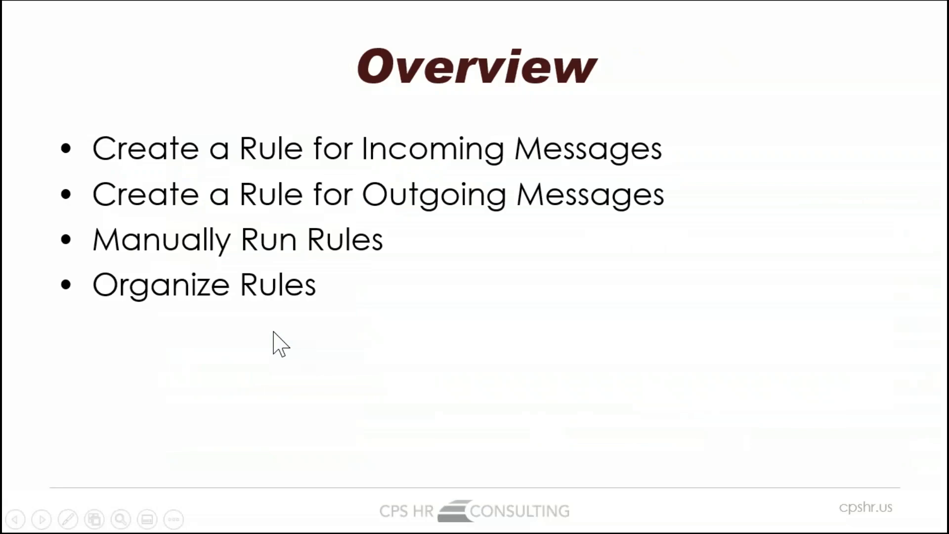
key(Right)
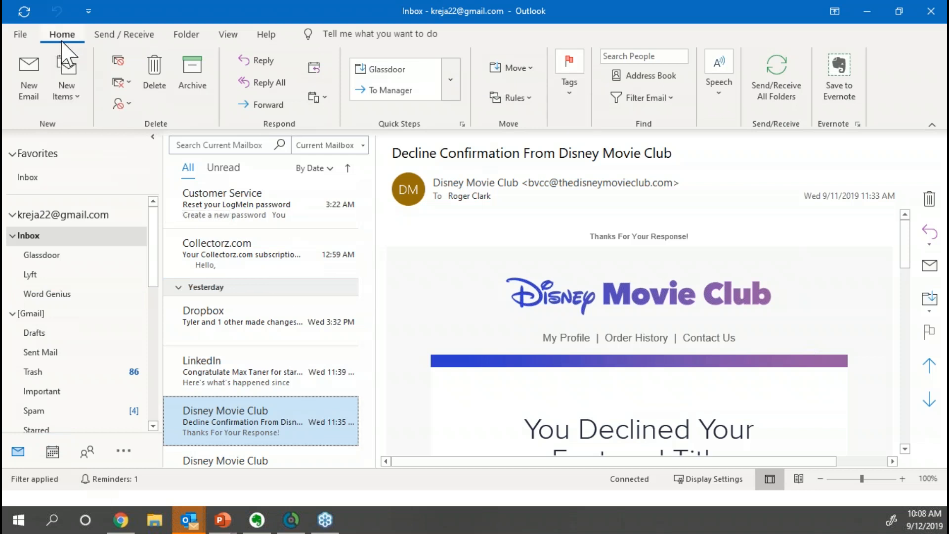
click(528, 99)
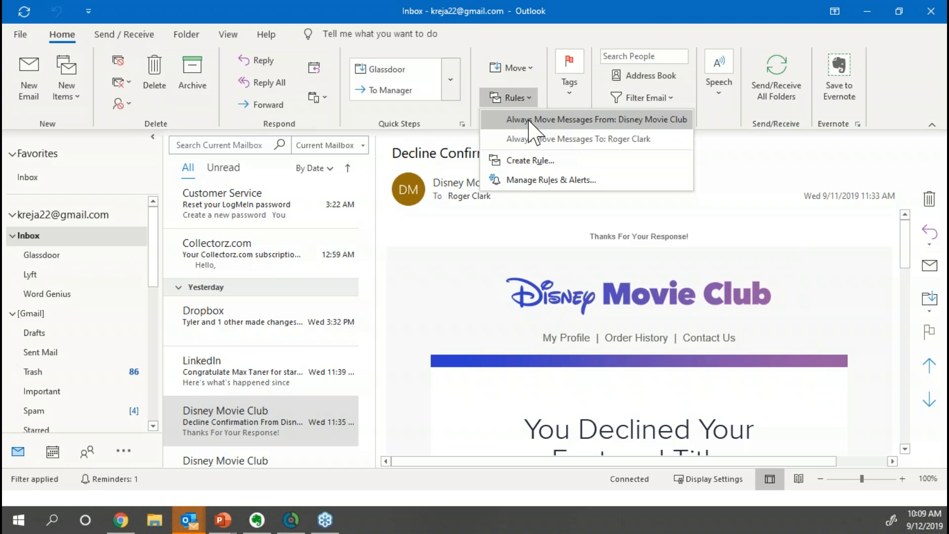
click(528, 120)
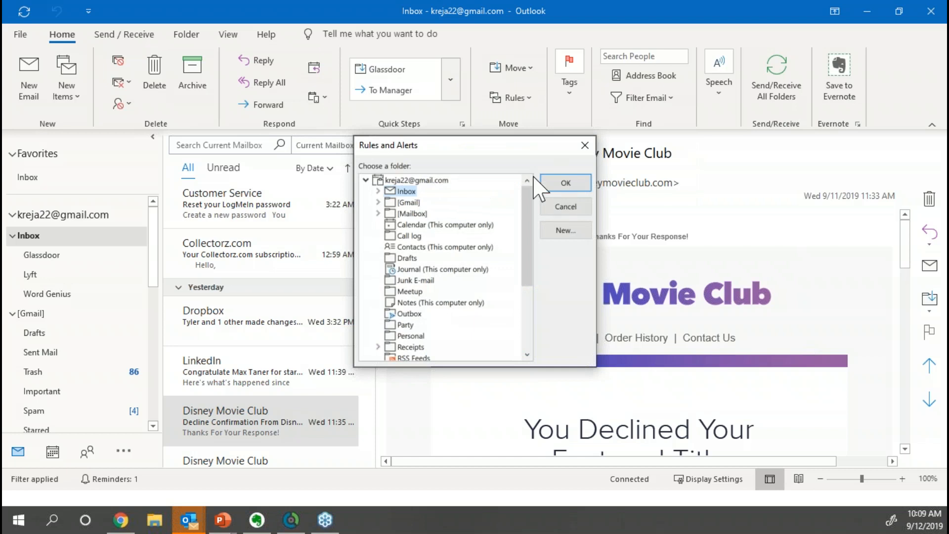
drag(528, 235, 528, 193)
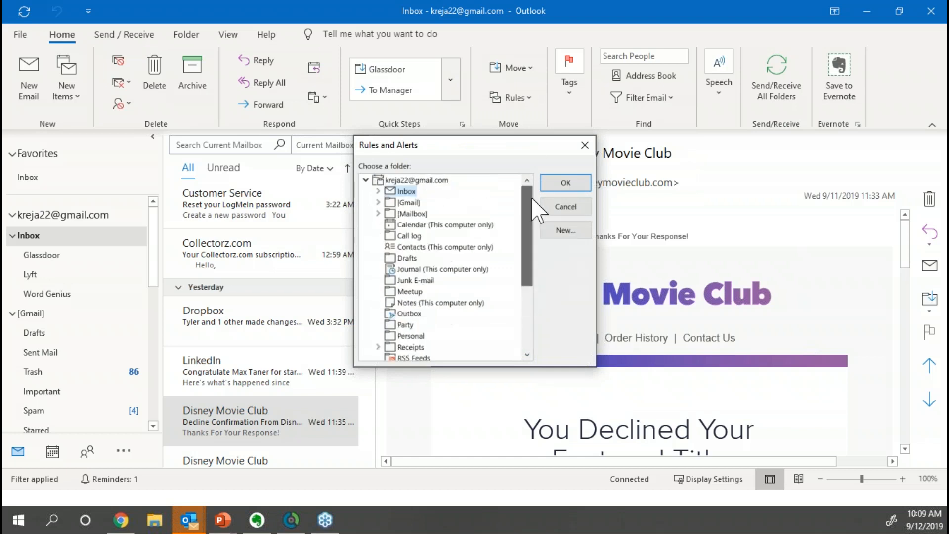
click(563, 207)
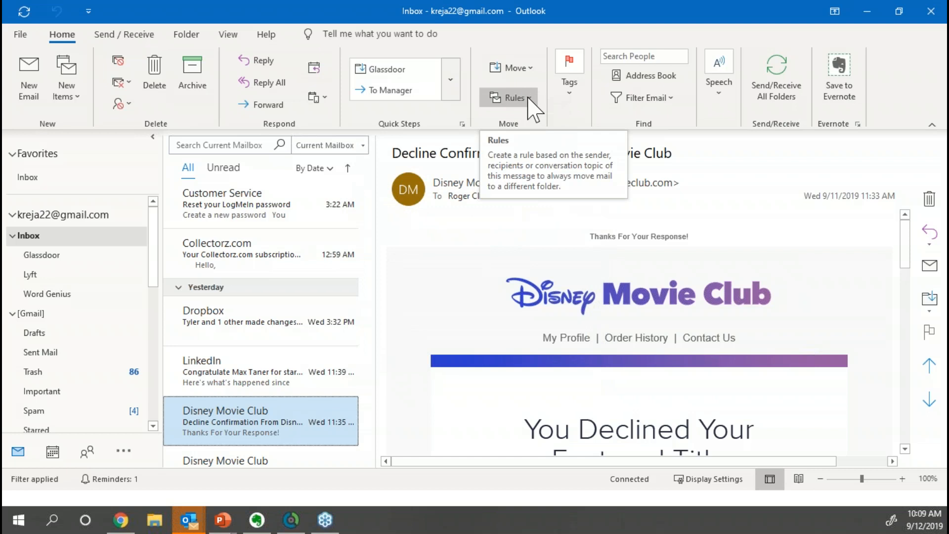
Start a new blank rule in Rules and Alerts that applies to received messages, and proceed to its conditions
click(514, 98)
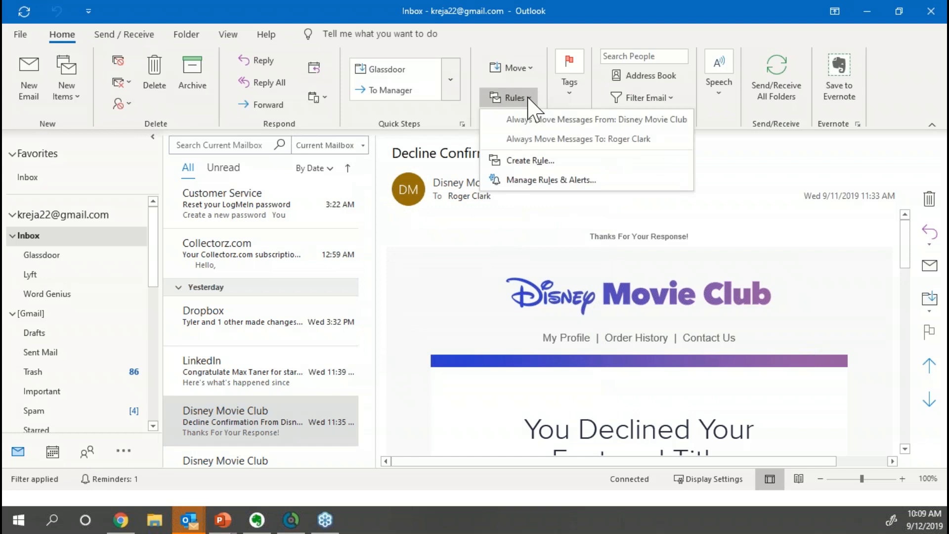
click(539, 181)
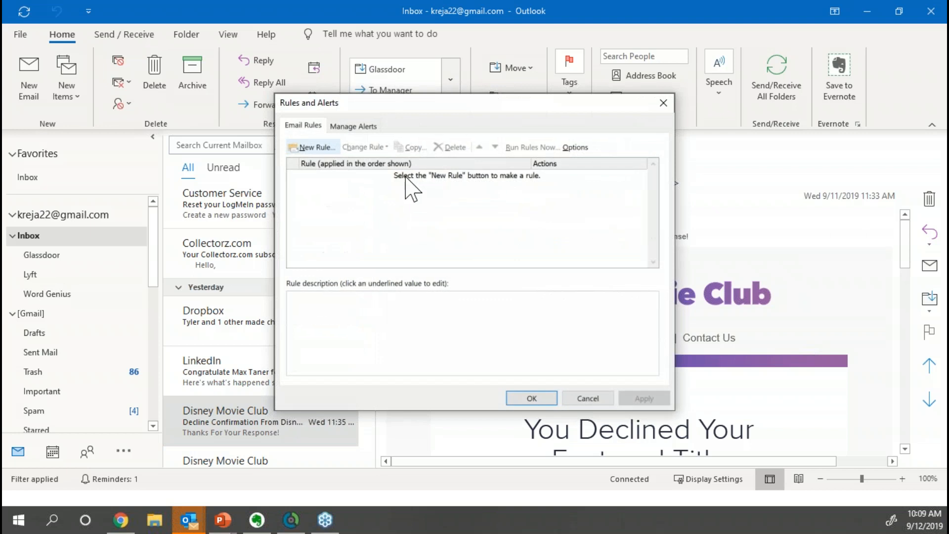
click(312, 147)
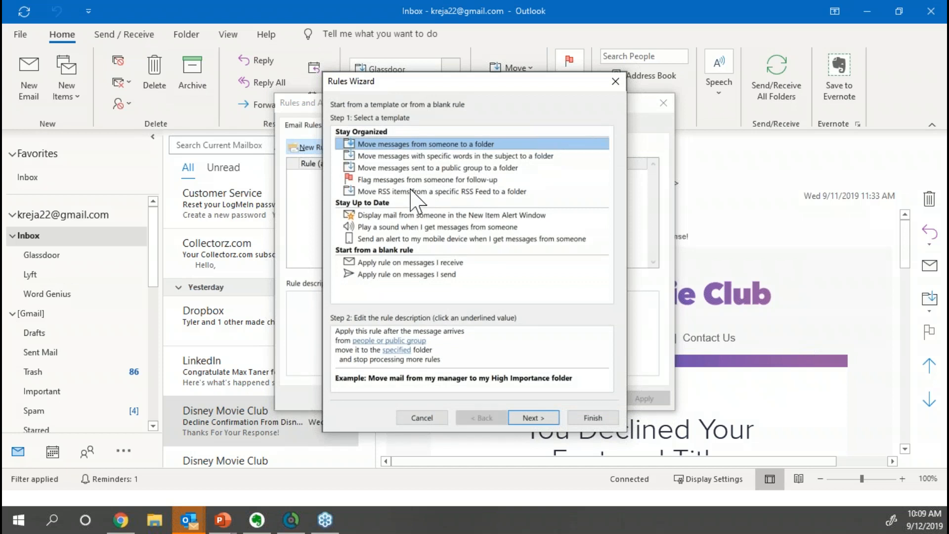
click(410, 263)
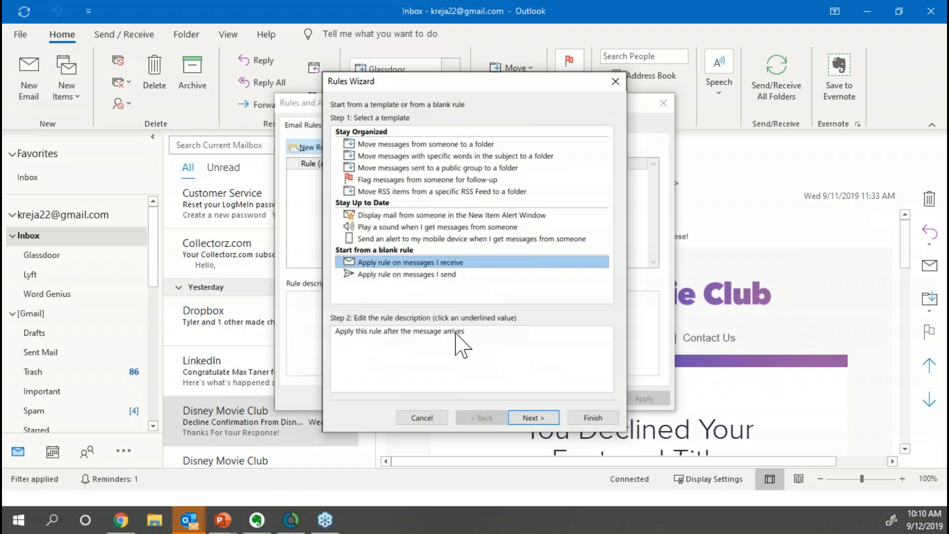
click(543, 419)
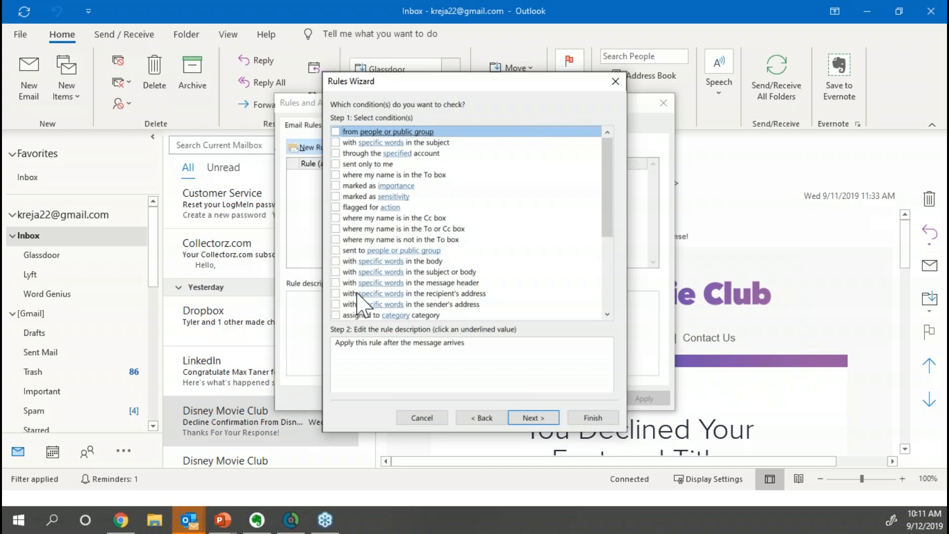
Add the condition that the message header contains the specific words "Disney Movie Club"
click(336, 283)
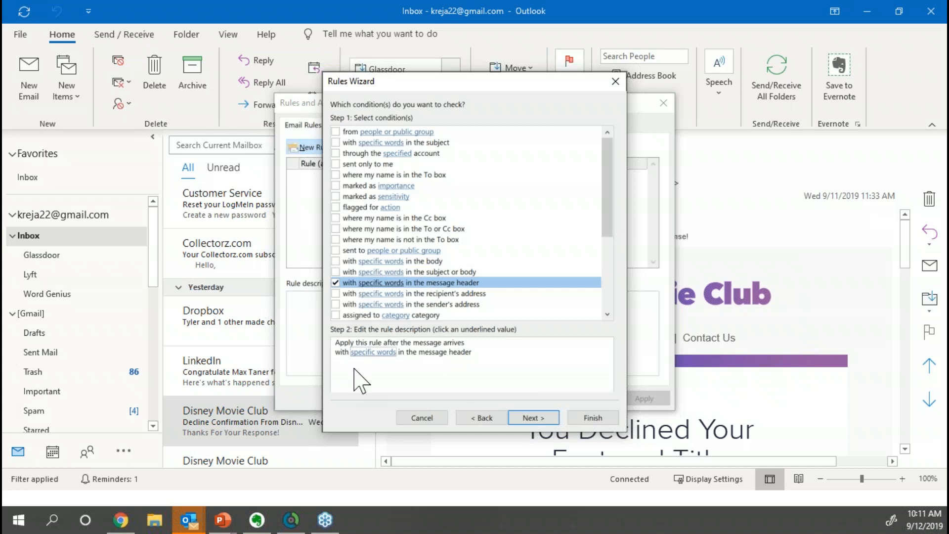
click(374, 353)
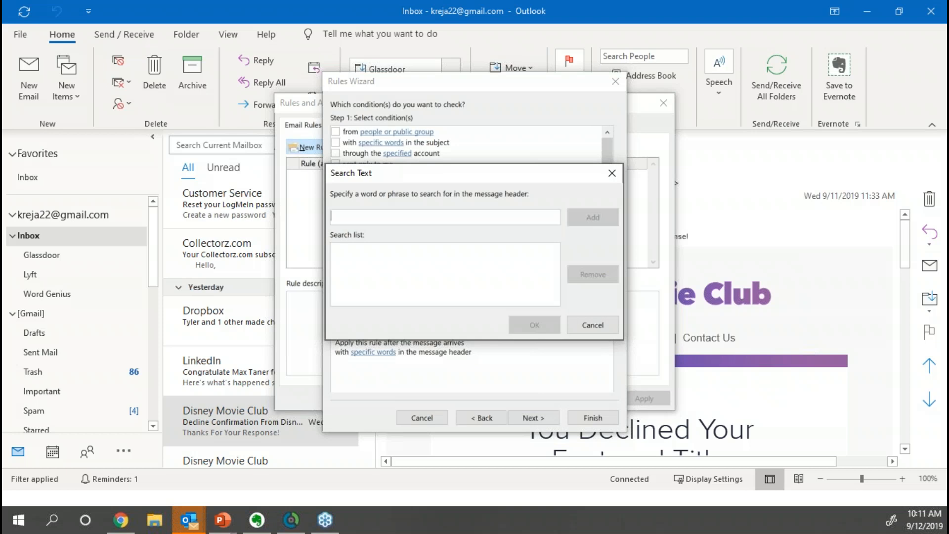
text(inv)
key(BackSpace)
key(BackSpace)
key(BackSpace)
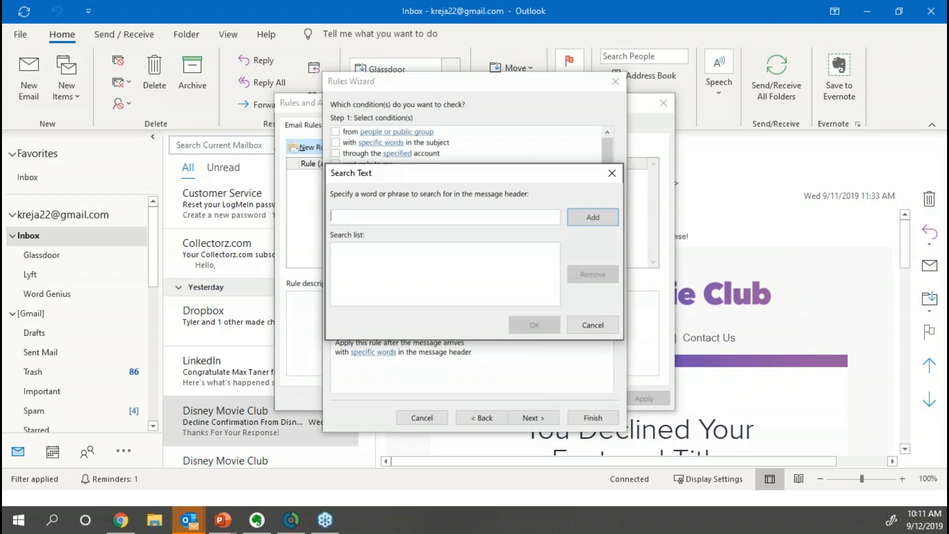
text(Dis)
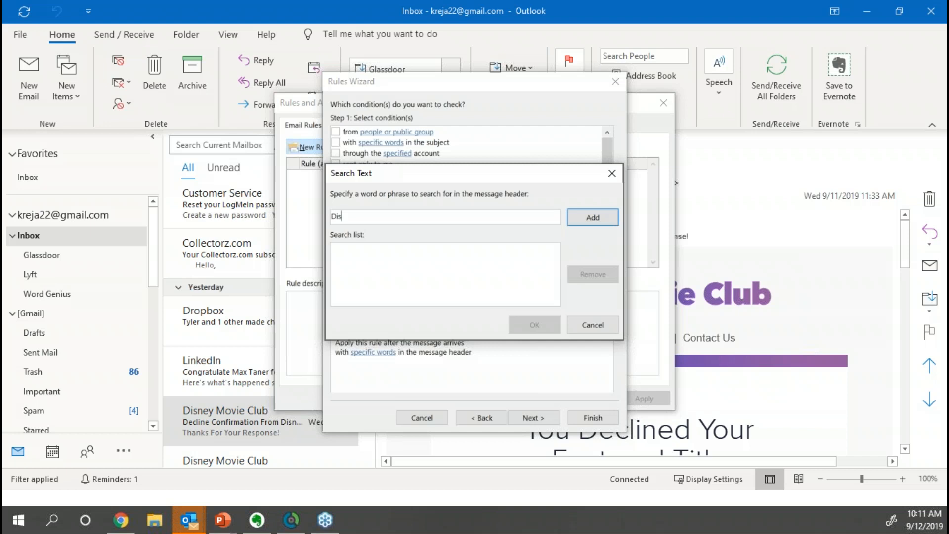
text(ney Movie Club)
click(601, 216)
click(544, 328)
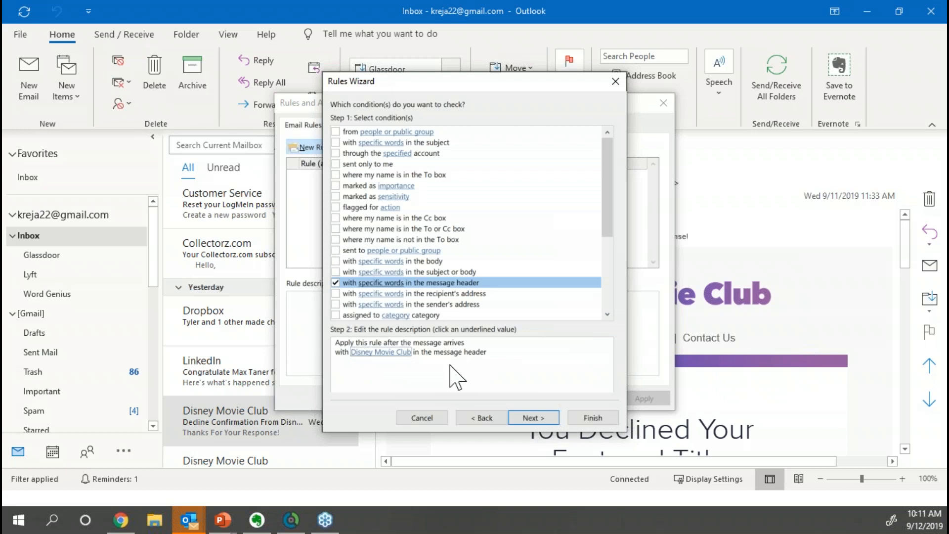
Set the rule's action to move matching messages to a new folder named Disney inside the Inbox
click(529, 424)
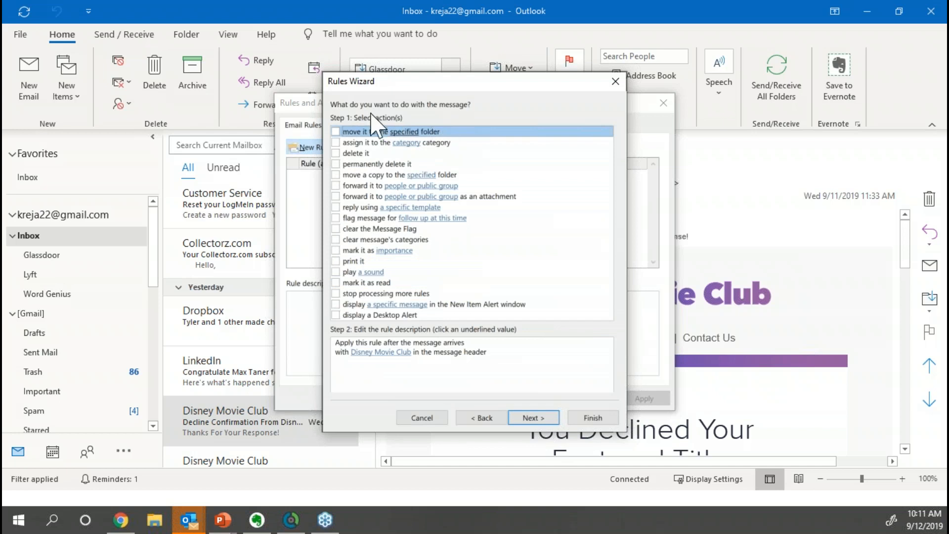
click(338, 133)
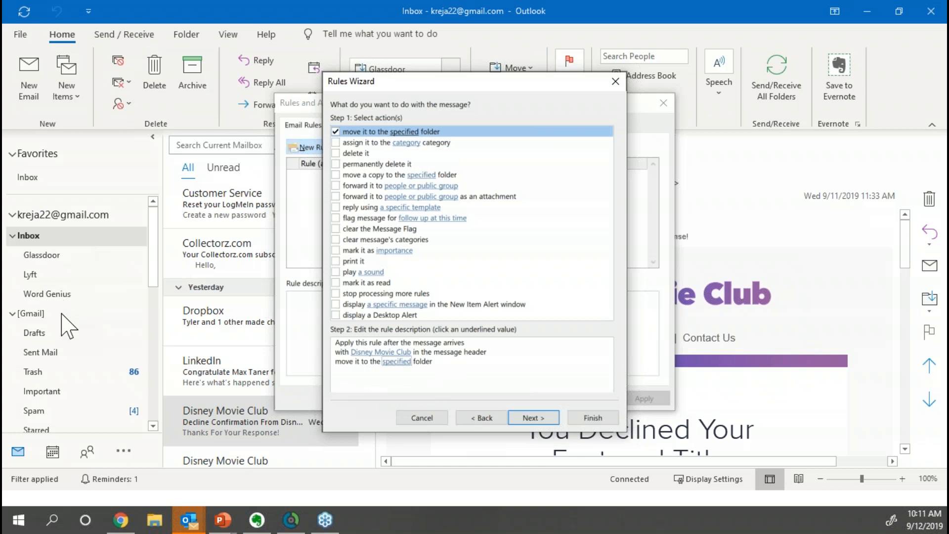
click(396, 362)
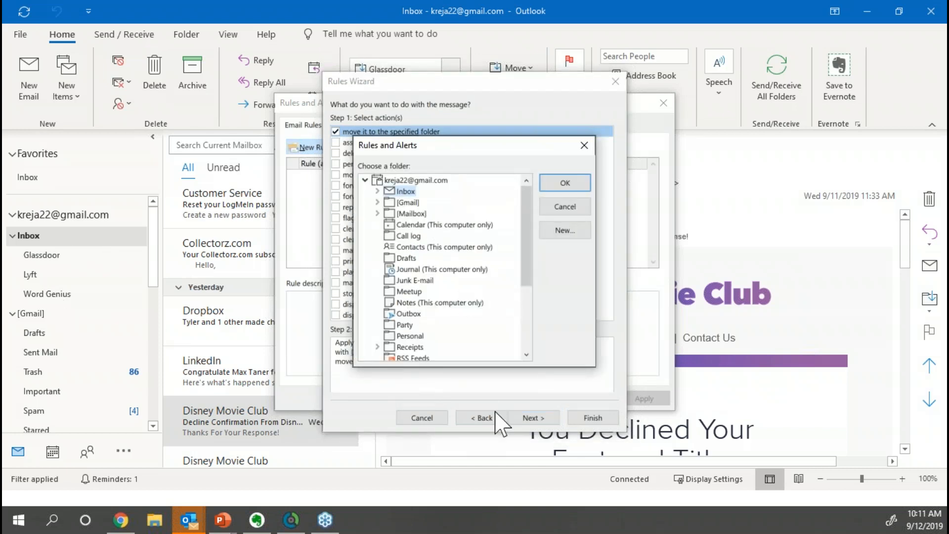
click(563, 235)
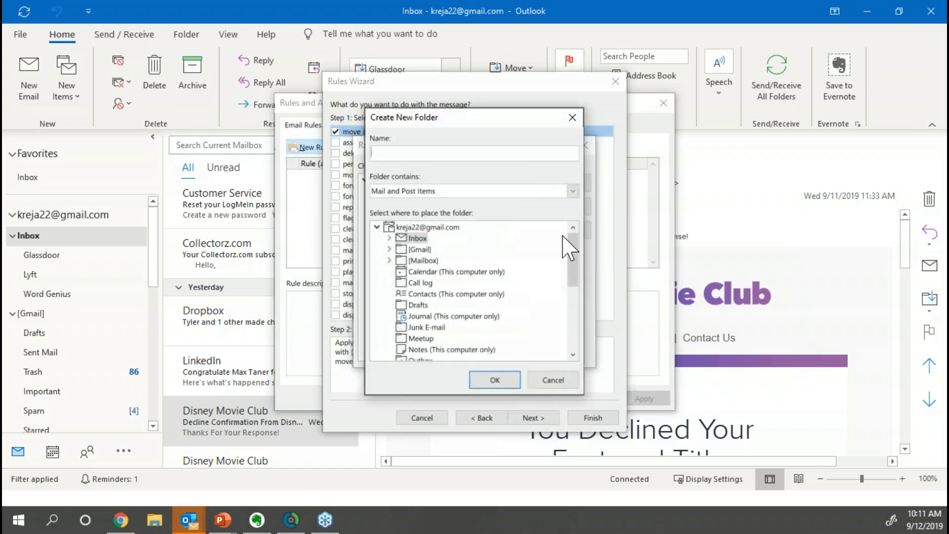
text(Disney)
click(495, 380)
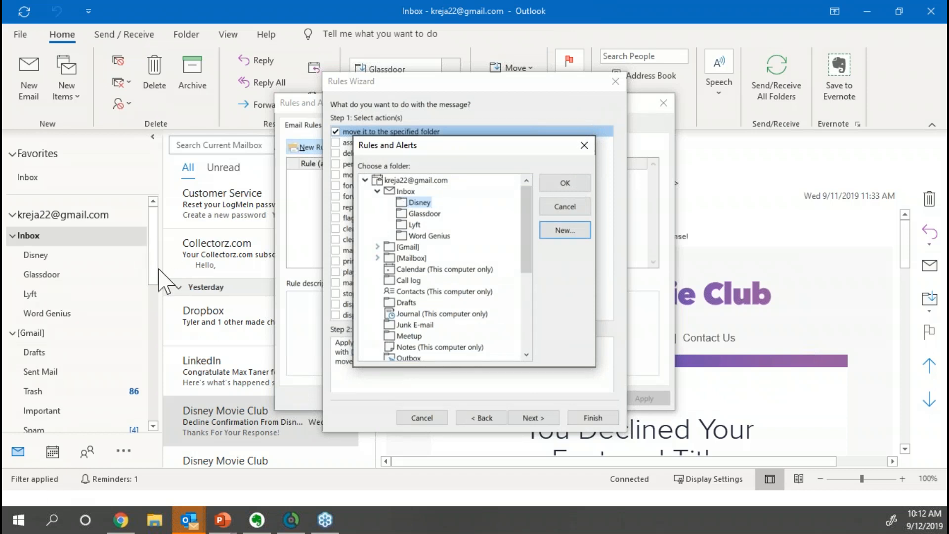
click(567, 186)
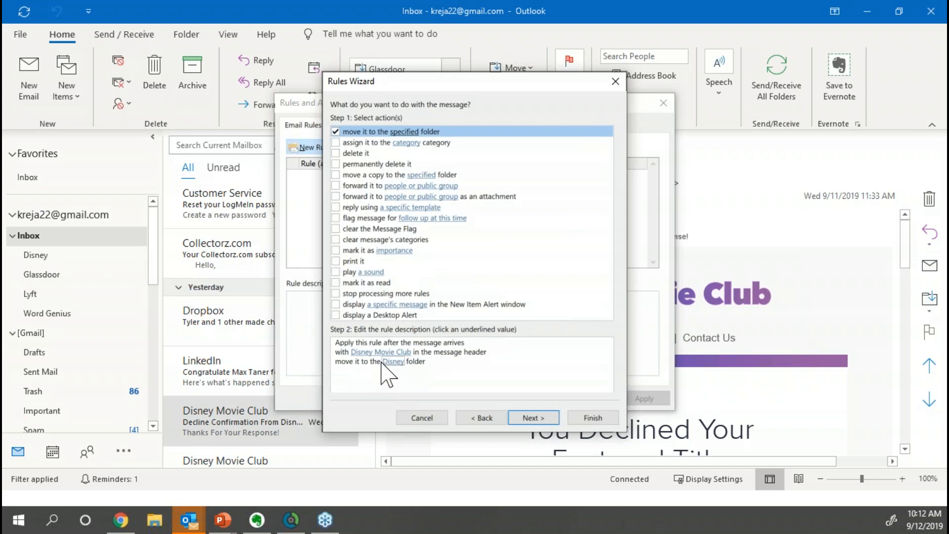
Review the rule's actions and exceptions, leave all exceptions unselected, and proceed to the final rule setup
click(532, 418)
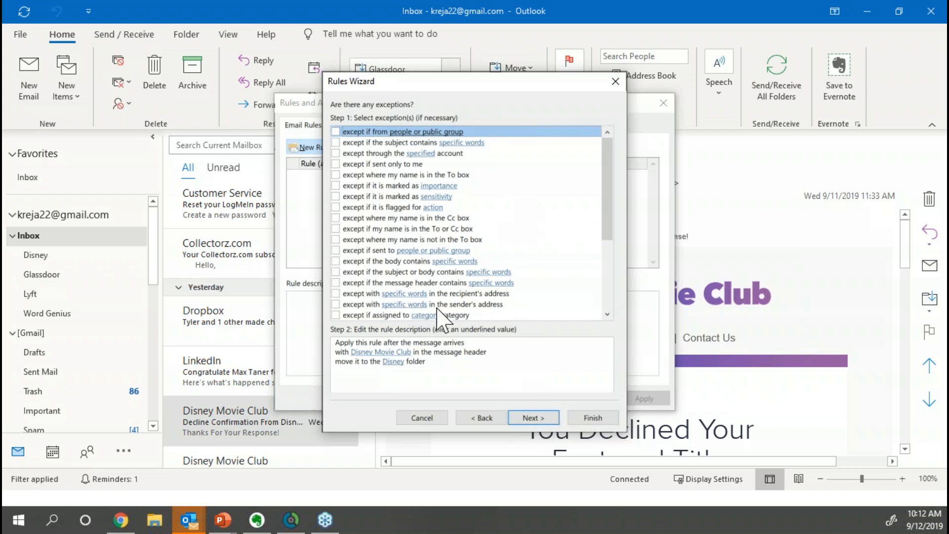
click(471, 419)
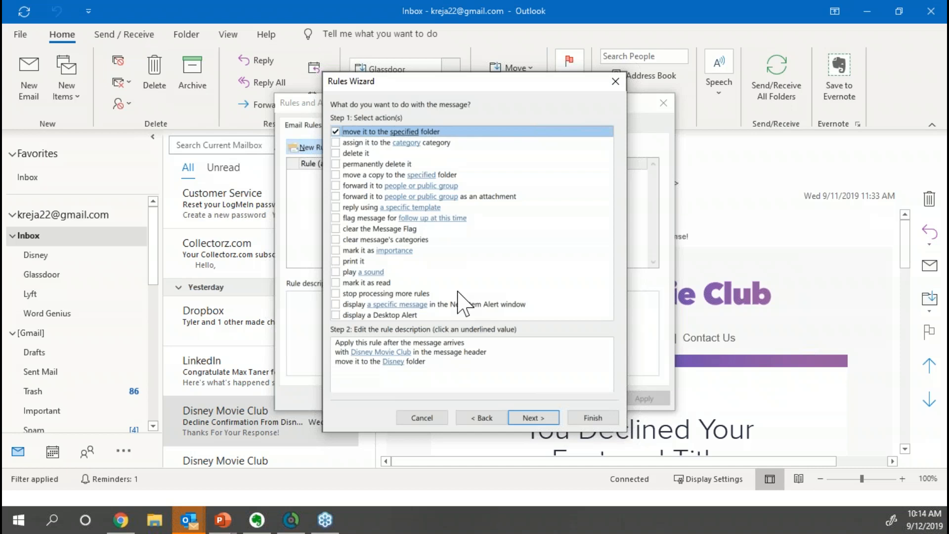
click(533, 418)
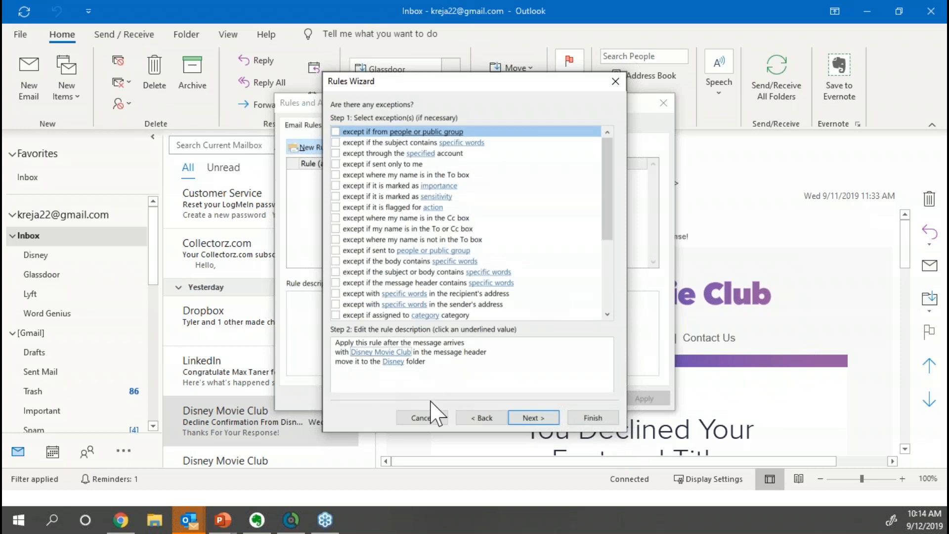
click(533, 417)
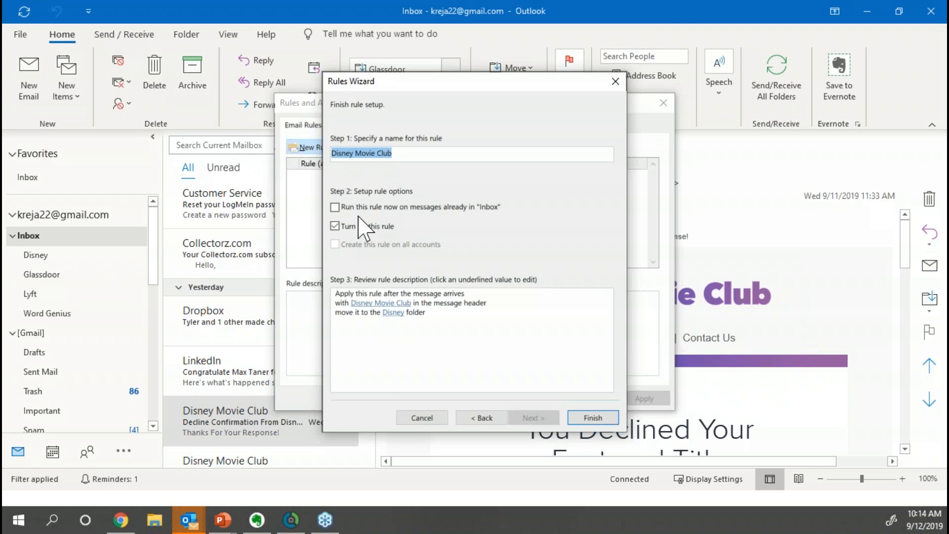
Set the Disney Movie Club rule to run on messages already in the Inbox, keep it turned on, and save it
click(334, 223)
click(334, 207)
click(334, 225)
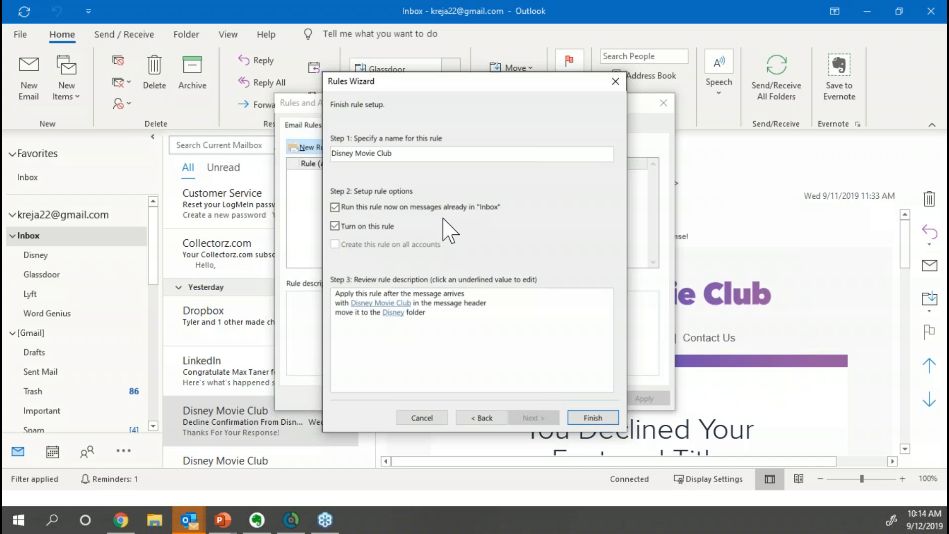
click(592, 418)
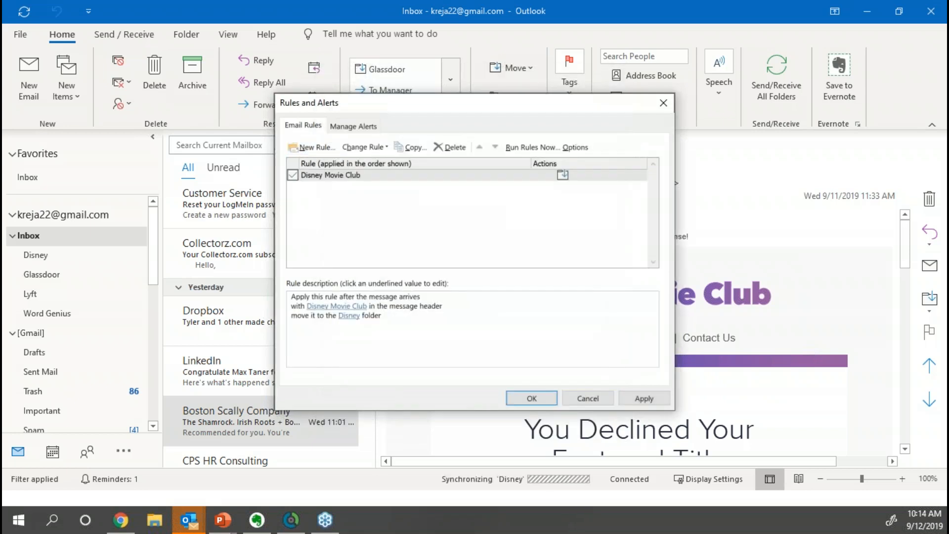
click(531, 398)
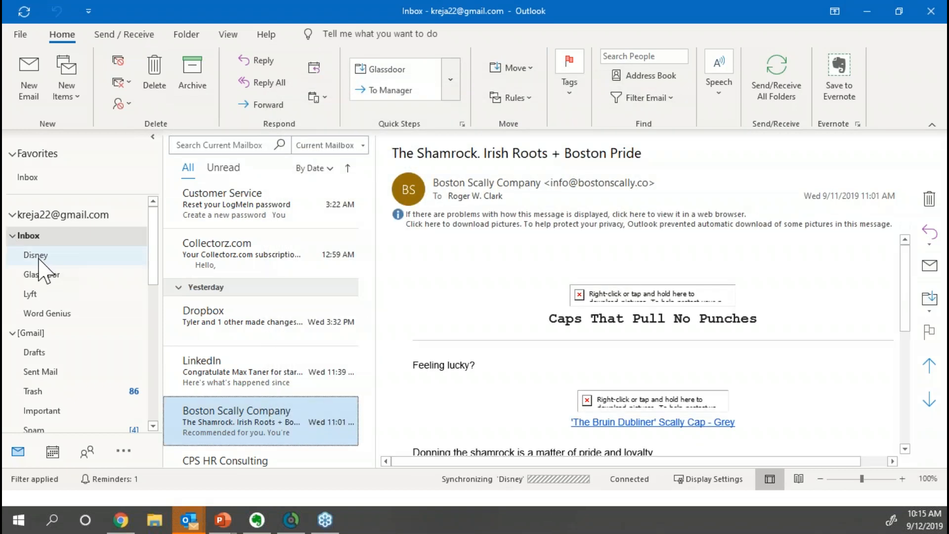
Open the Disney folder under the Inbox to check the messages moved by the rule
click(36, 255)
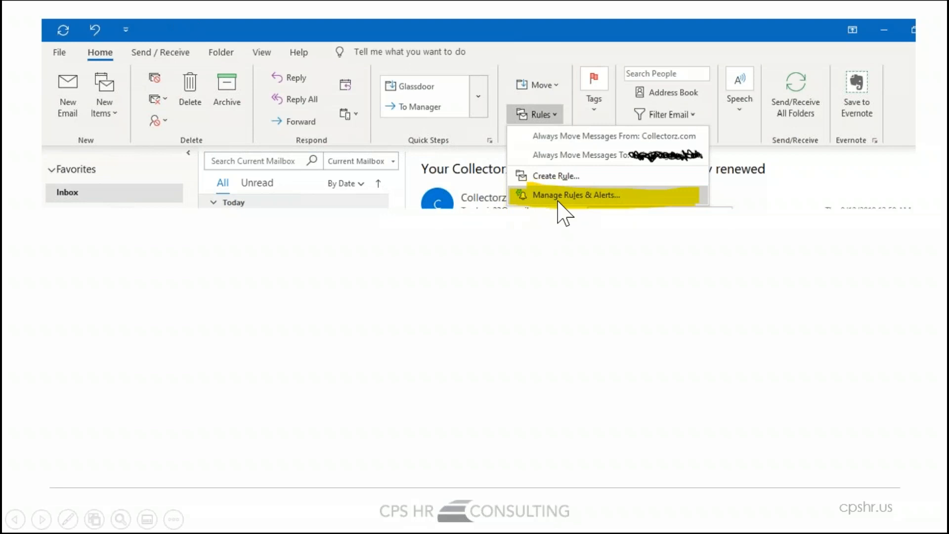
key(Right)
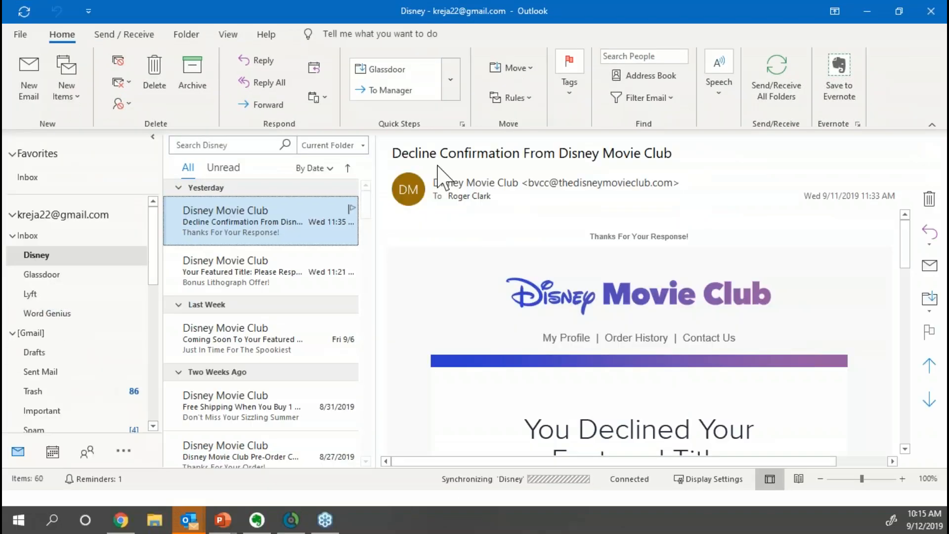
Examine the basic and advanced options for creating a rule from the selected Disney Movie Club message, and cancel without creating one
click(529, 99)
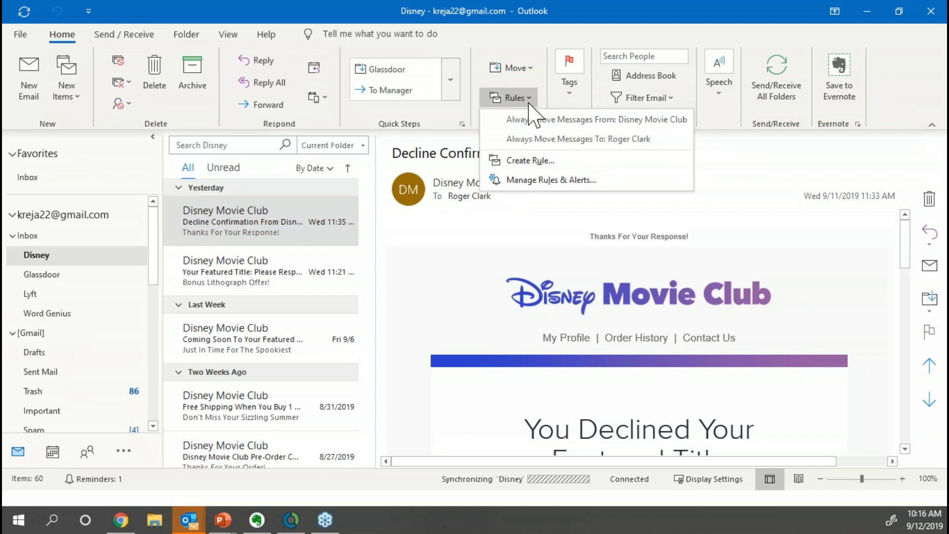
click(530, 161)
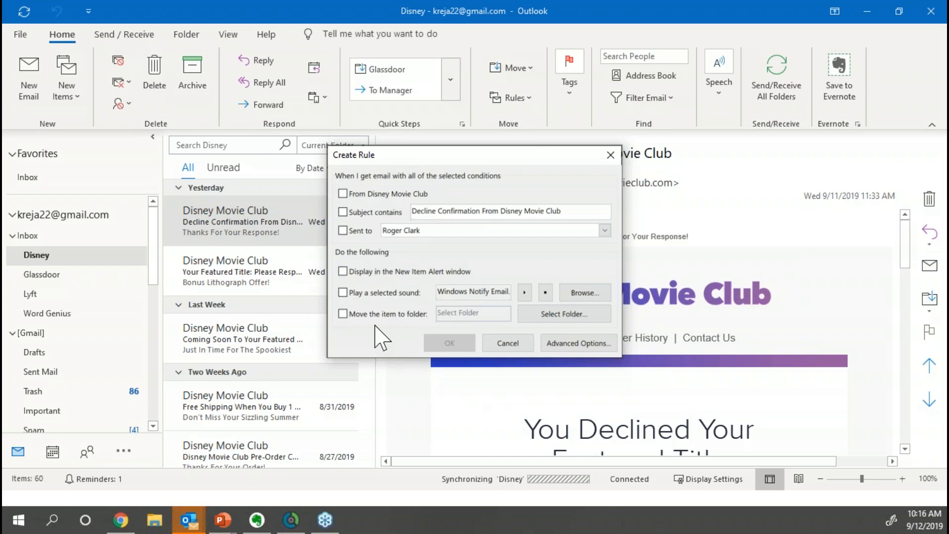
click(556, 346)
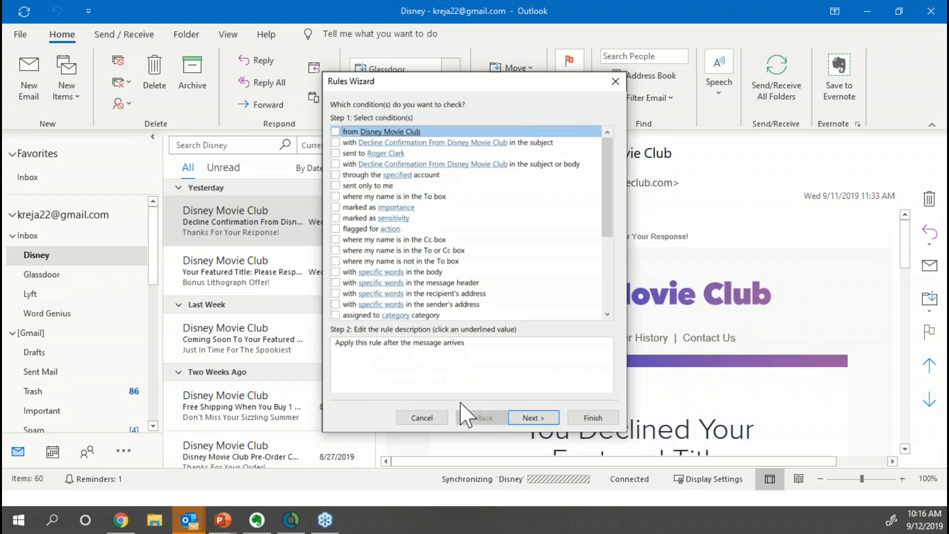
click(429, 419)
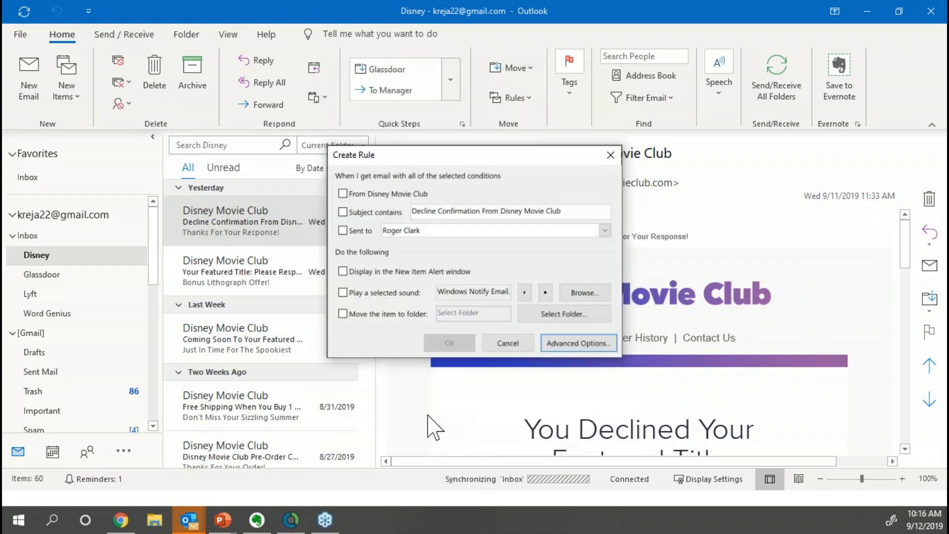
click(507, 342)
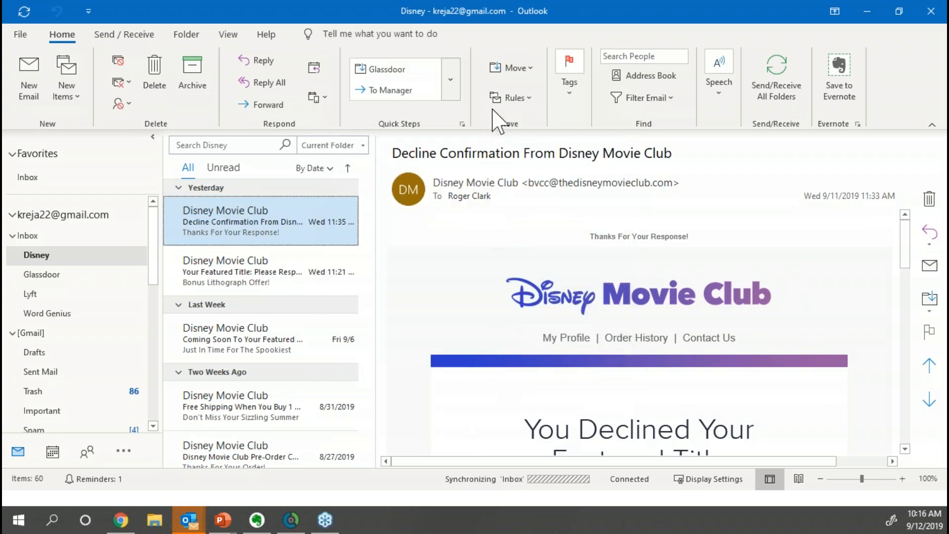
Start a new blank rule that applies to messages I send, and proceed to its conditions
click(509, 97)
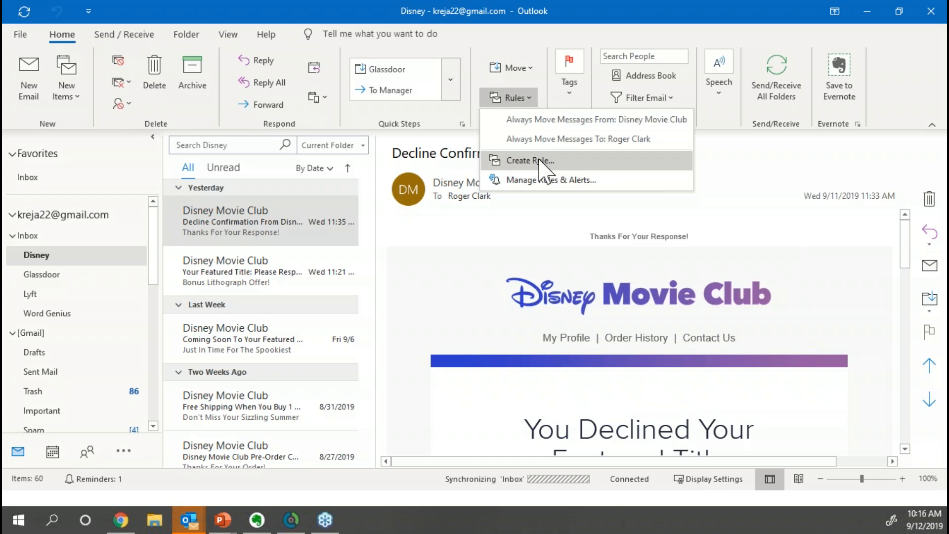
click(544, 181)
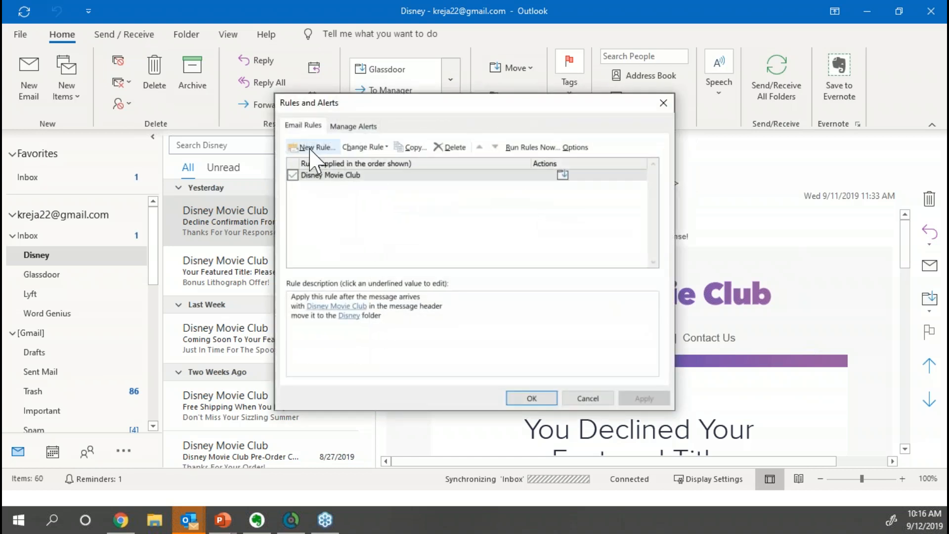
click(310, 150)
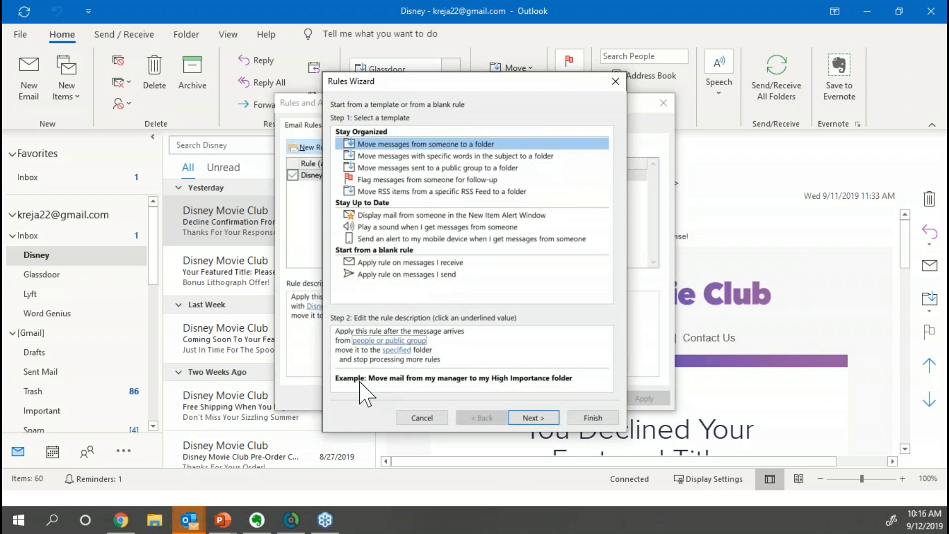
click(380, 277)
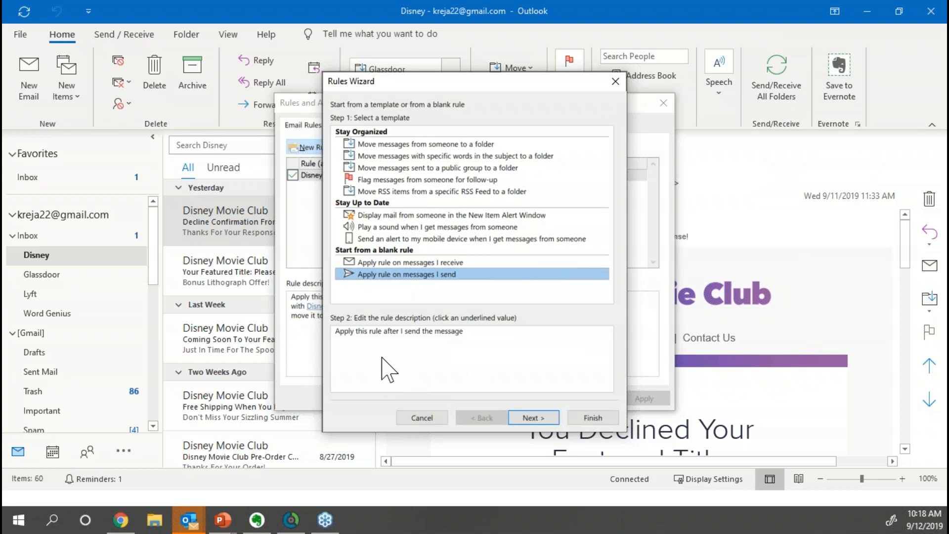
click(529, 418)
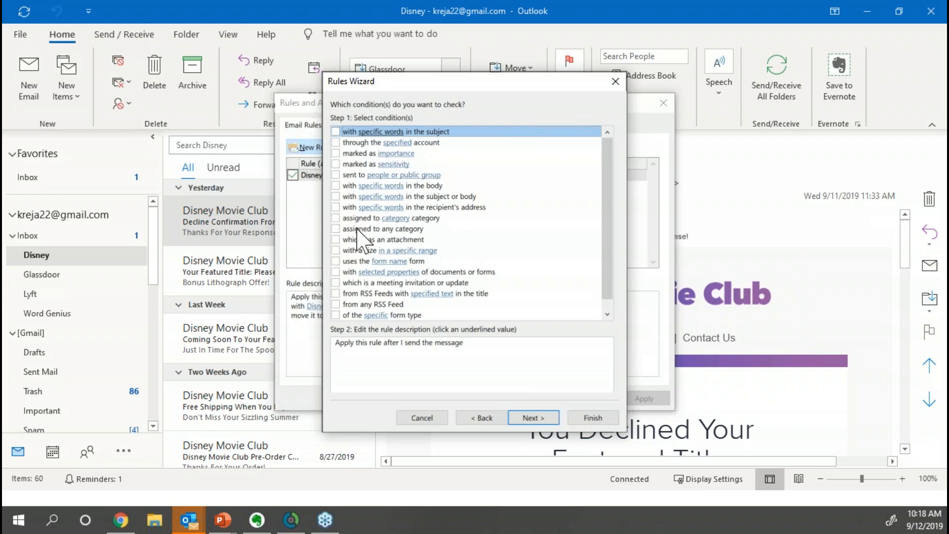
Set the rule's condition to messages sent to a specific contact picked from the address book
click(335, 176)
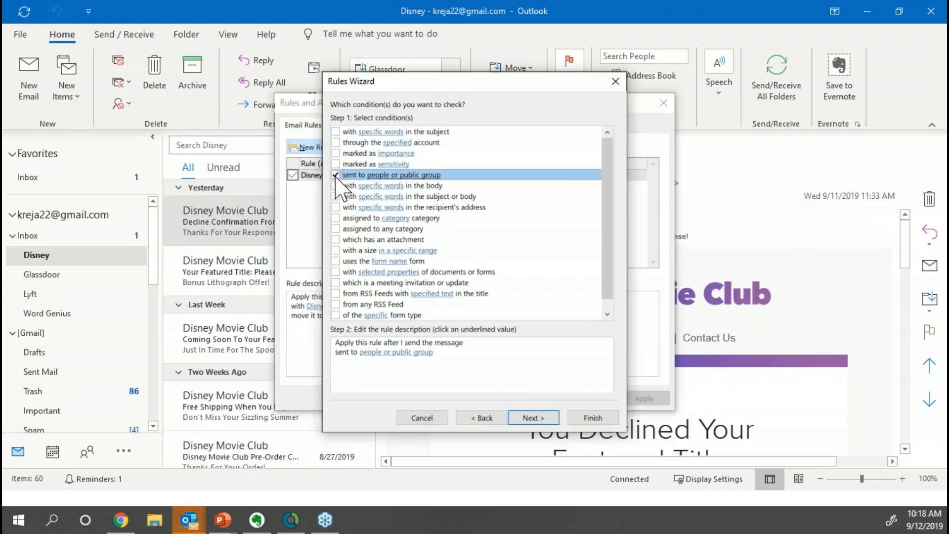
click(368, 352)
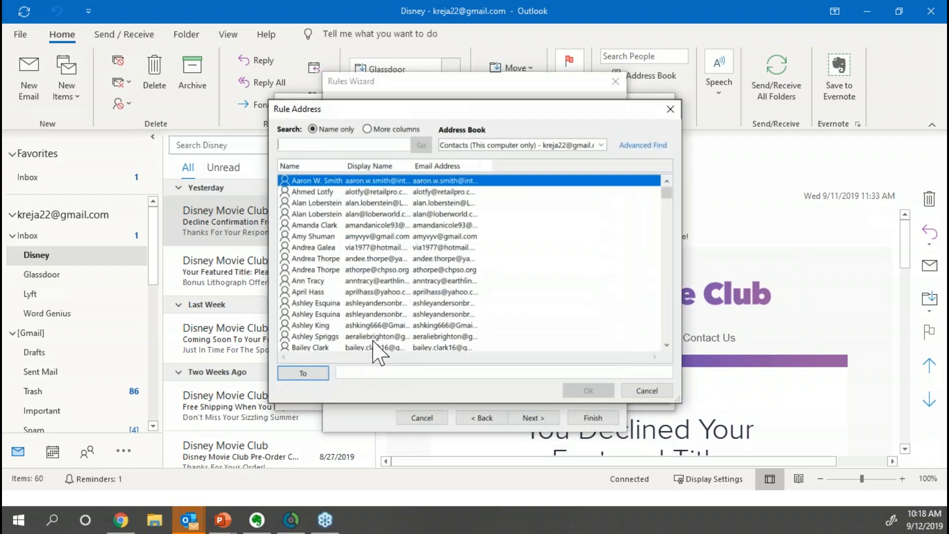
click(308, 248)
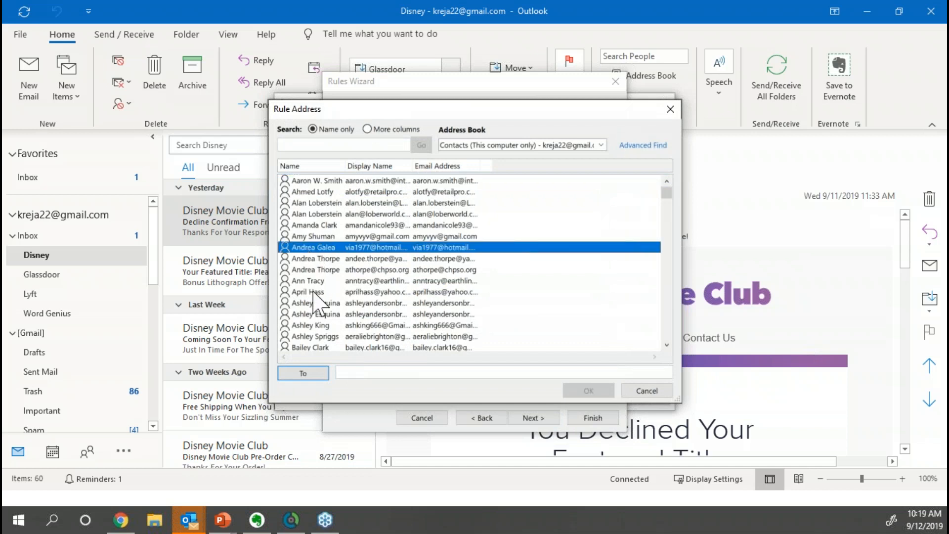
click(306, 374)
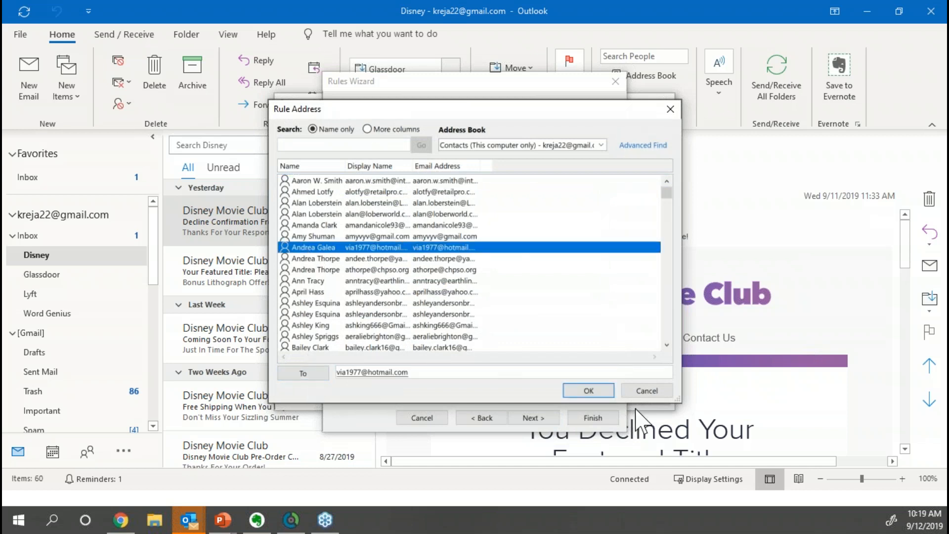
click(580, 392)
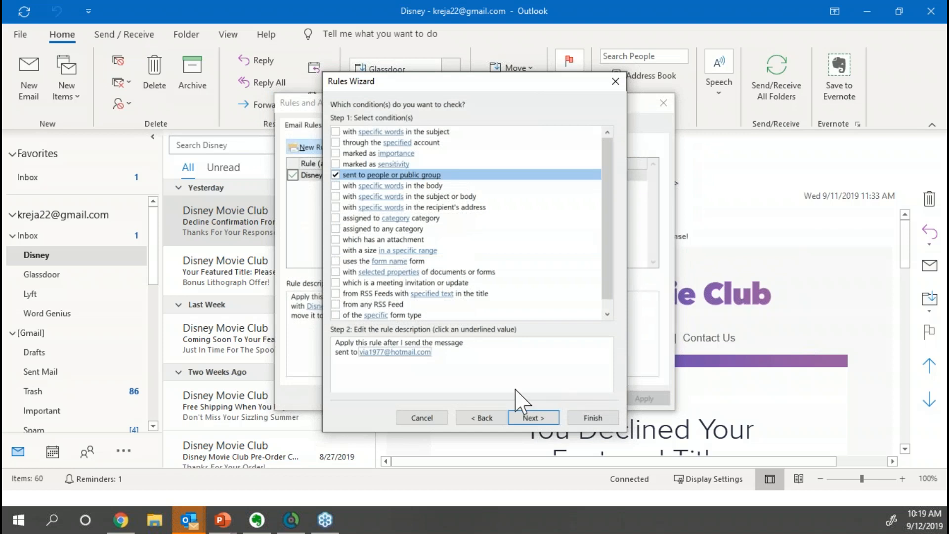
Set the rule's action to move a copy of the message to the Lyft folder inside the Inbox
click(532, 418)
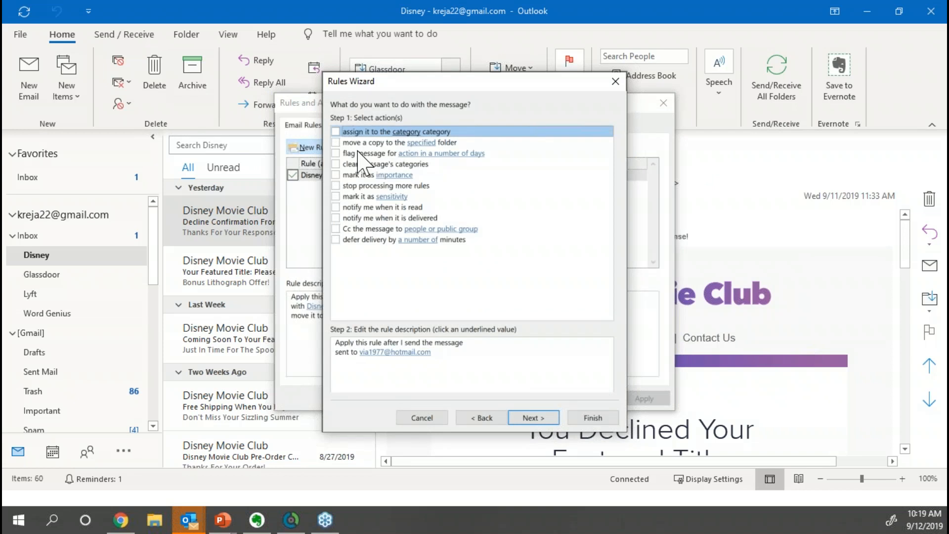
click(336, 142)
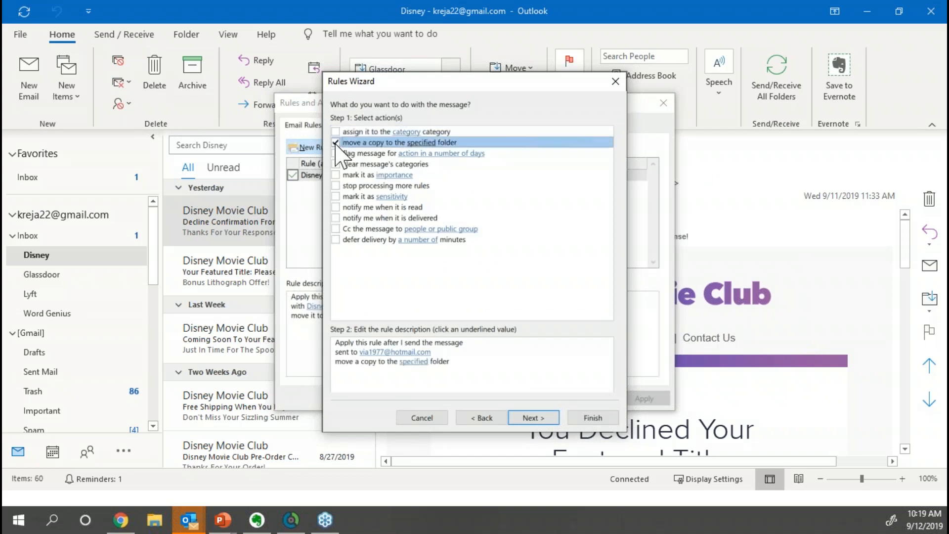
click(418, 361)
click(406, 228)
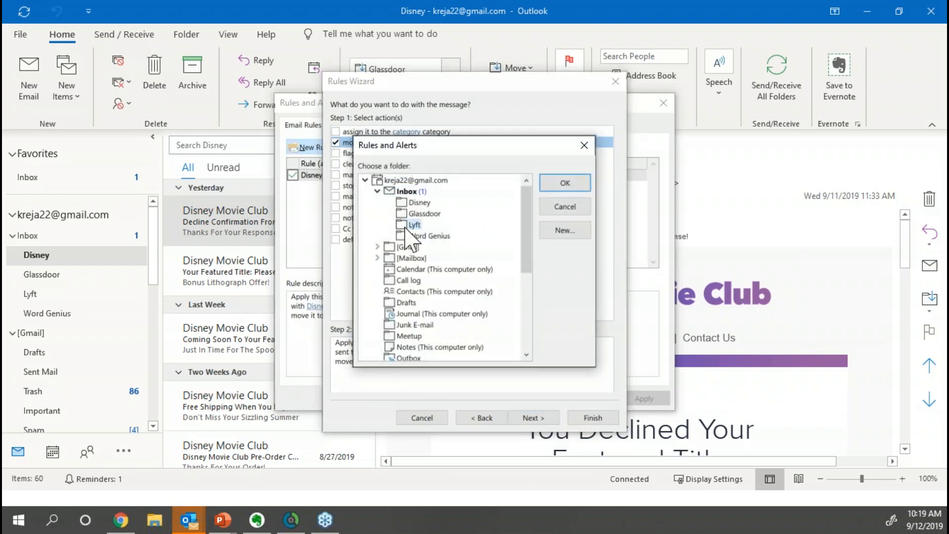
click(565, 184)
Leave all exceptions unselected, review the final rule setup, and cancel the sent-messages rule without saving it
click(532, 419)
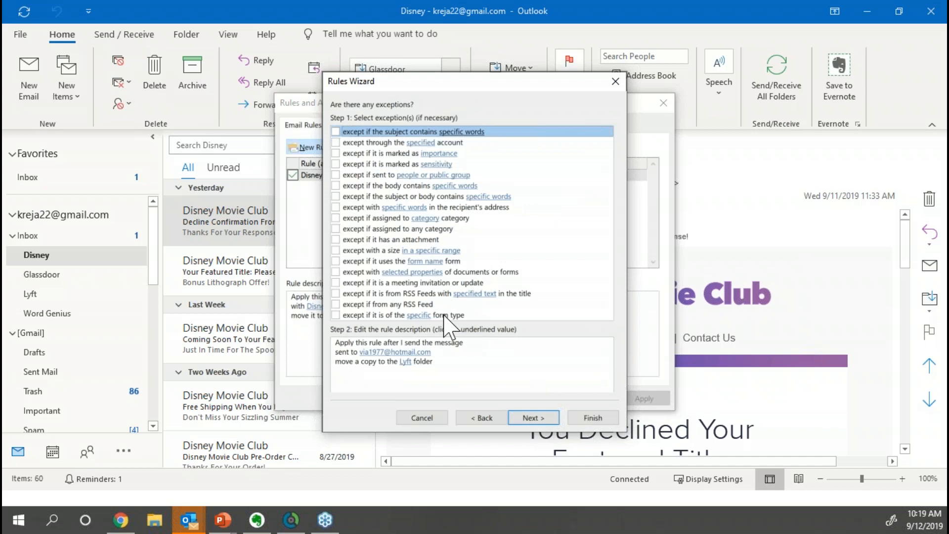
click(534, 417)
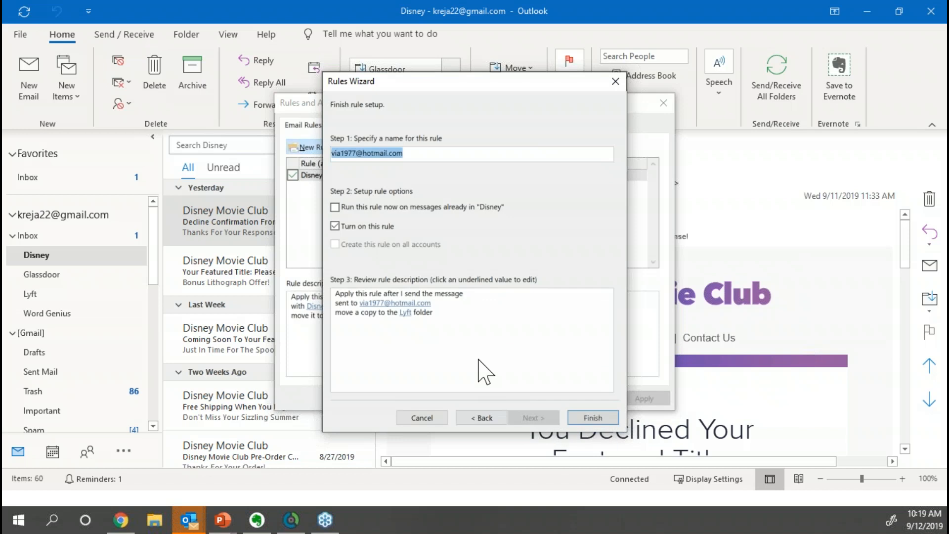
click(424, 418)
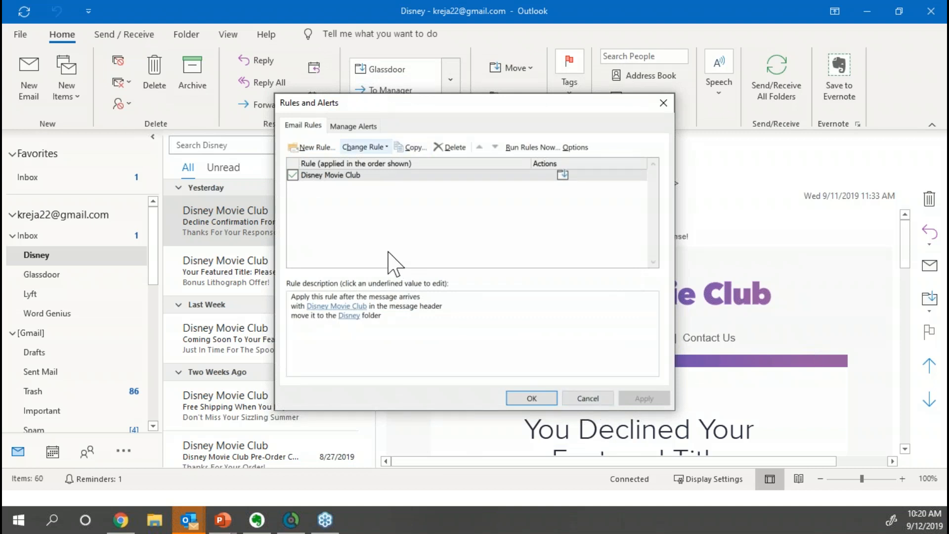
click(309, 148)
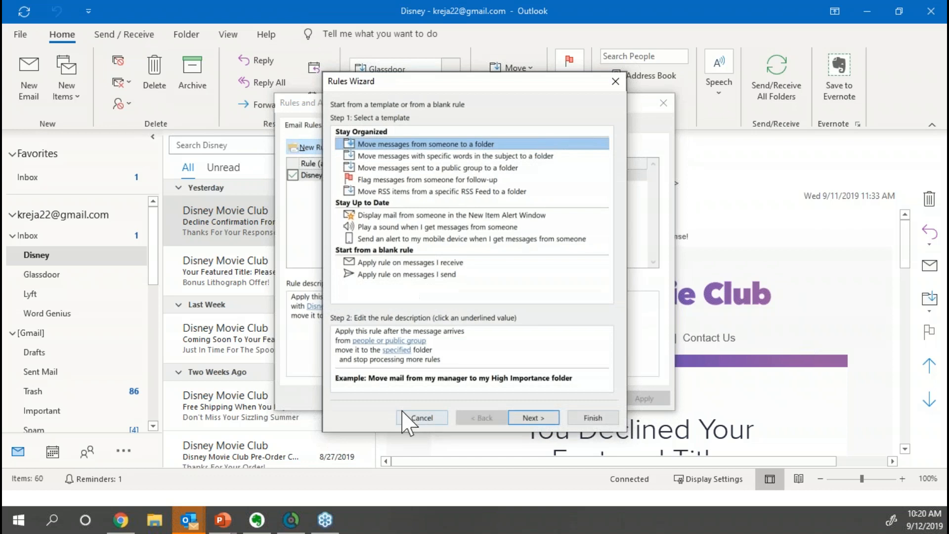
click(372, 275)
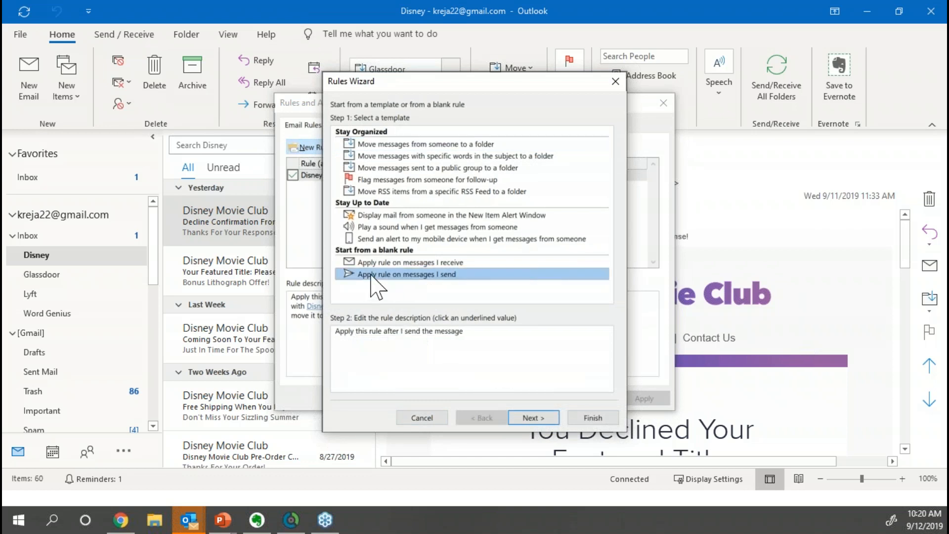
click(422, 417)
click(581, 398)
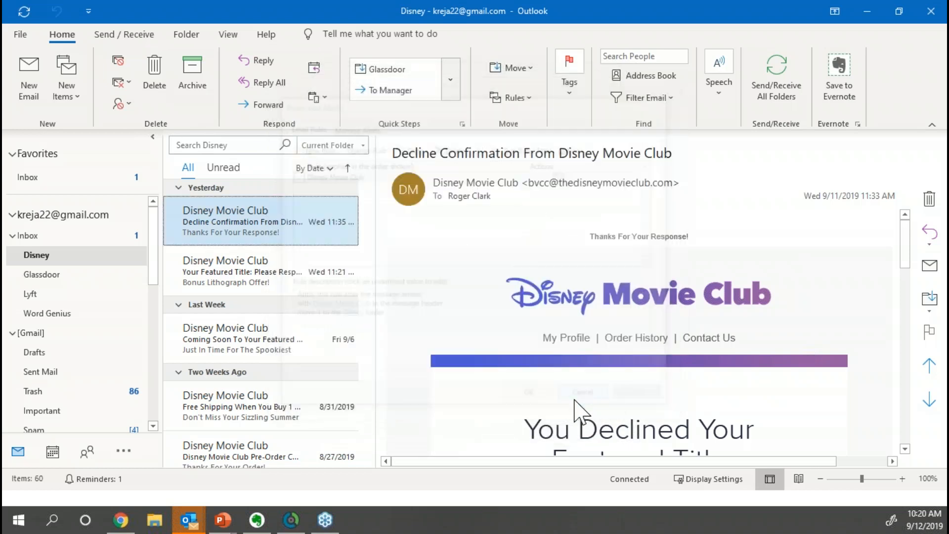
Switch to the PowerPoint slideshow to view the Rules and Alerts slide, and return to Outlook
mouse_move(221, 524)
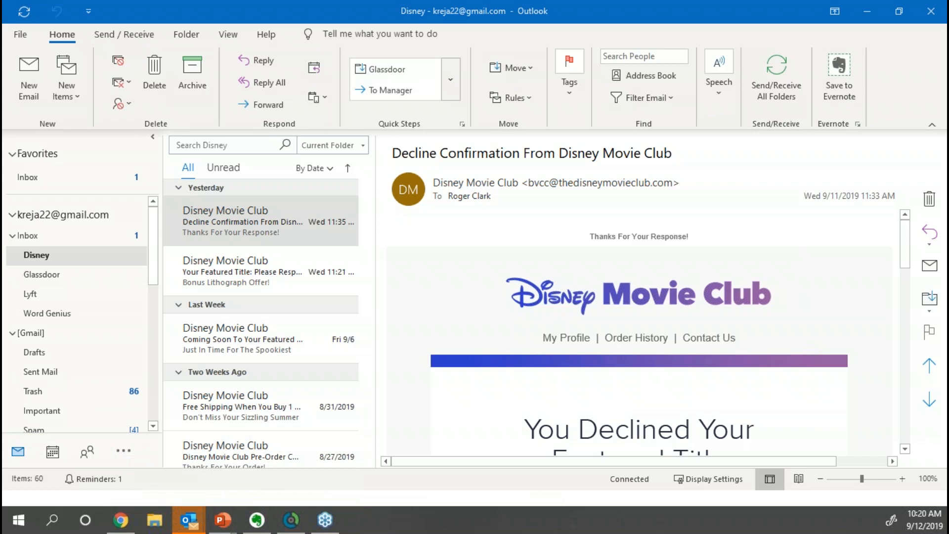
key(alt+Tab)
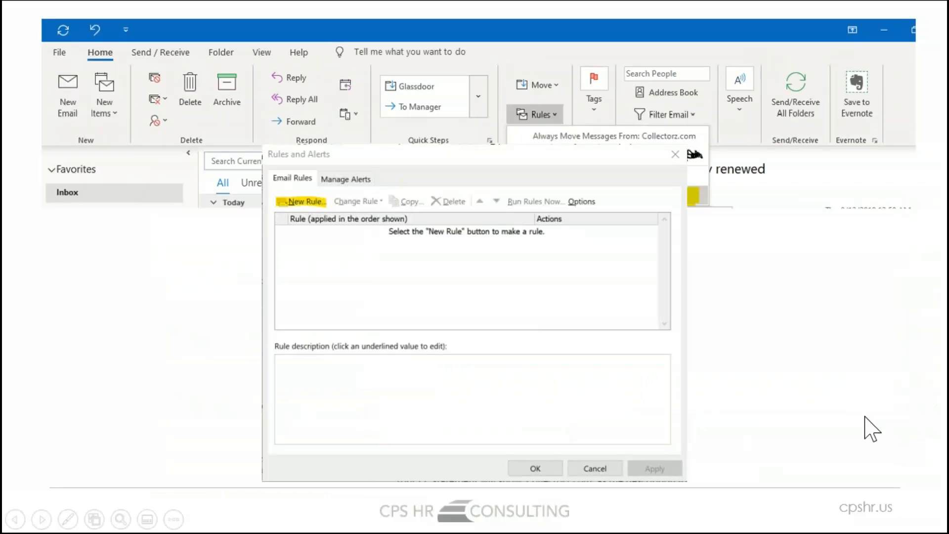
click(209, 276)
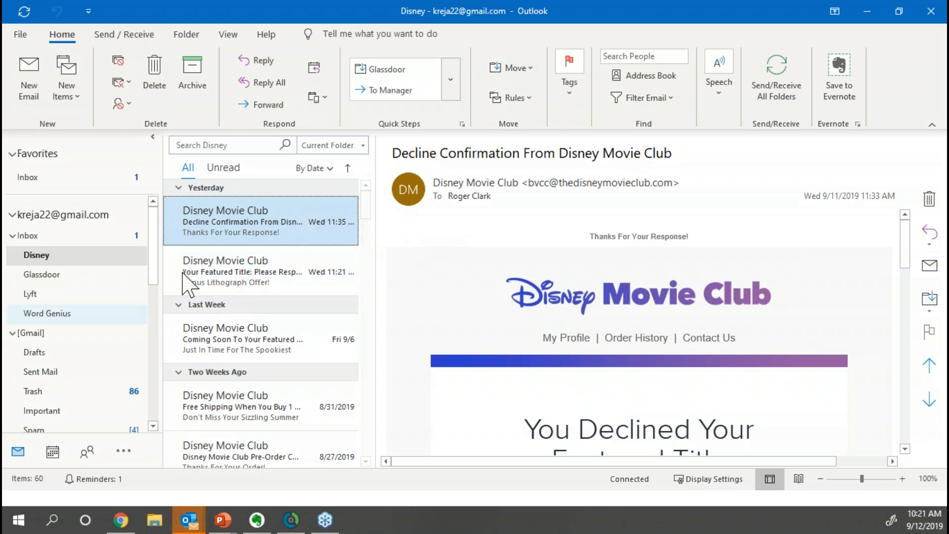
Set up a manual run of the Disney Movie Club rule on the Disney folder, with subfolders included
click(527, 98)
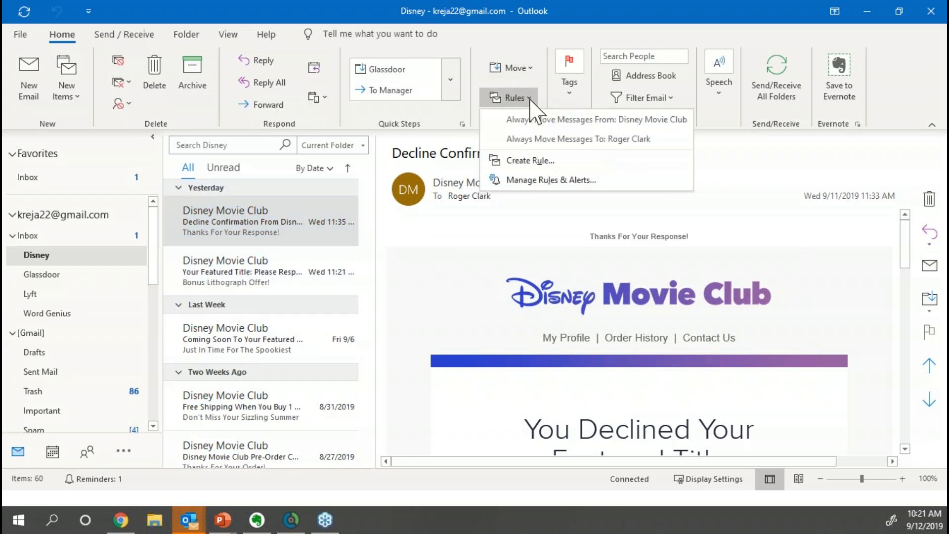
click(516, 181)
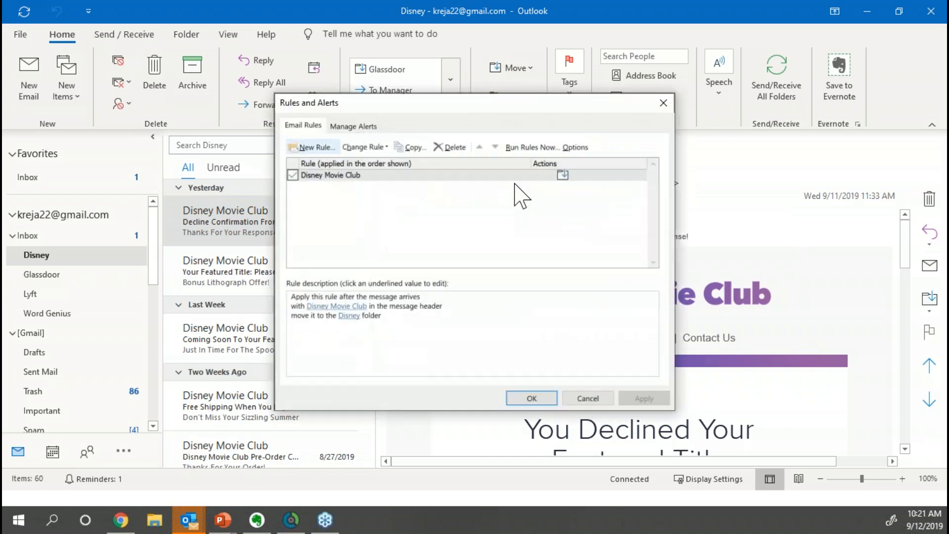
click(532, 147)
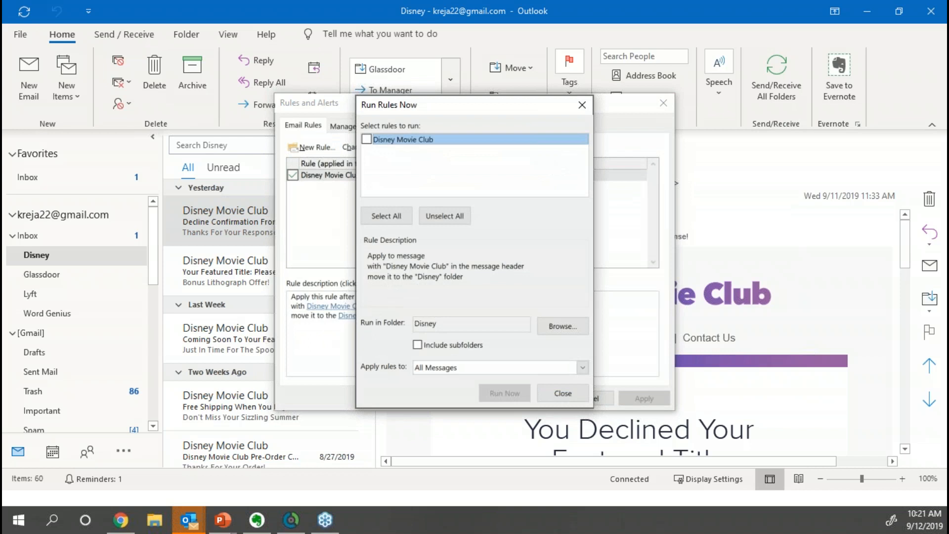
click(367, 139)
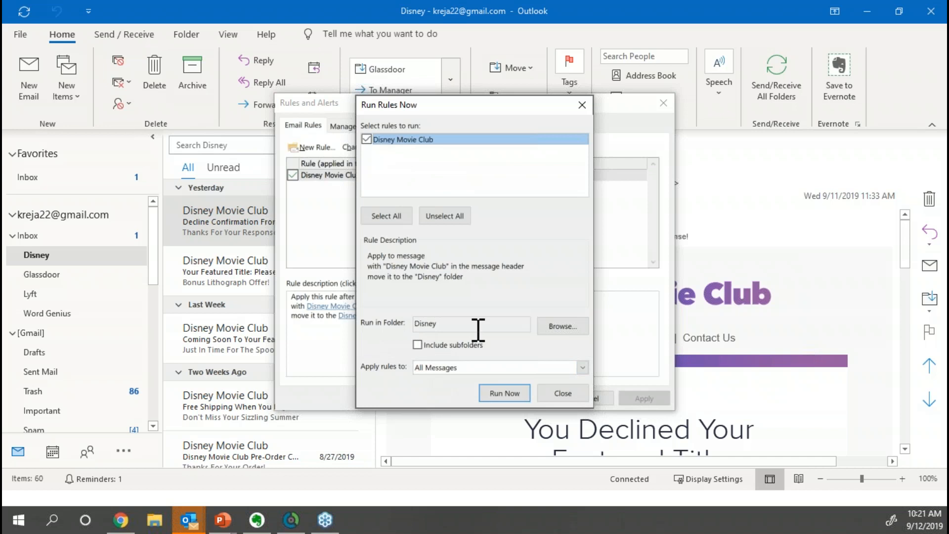
click(418, 344)
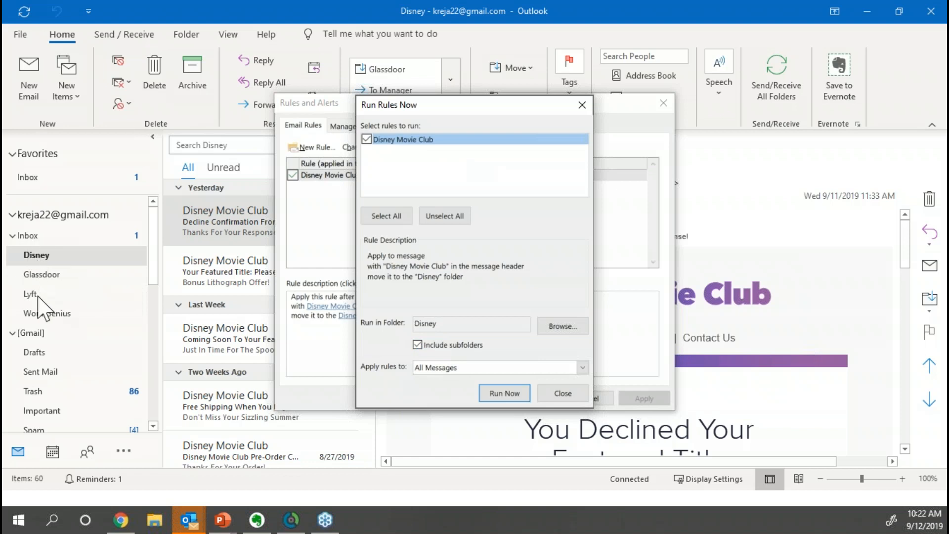
Try choosing the Inbox as the folder in which to run the rule, and cancel the folder selection
click(568, 331)
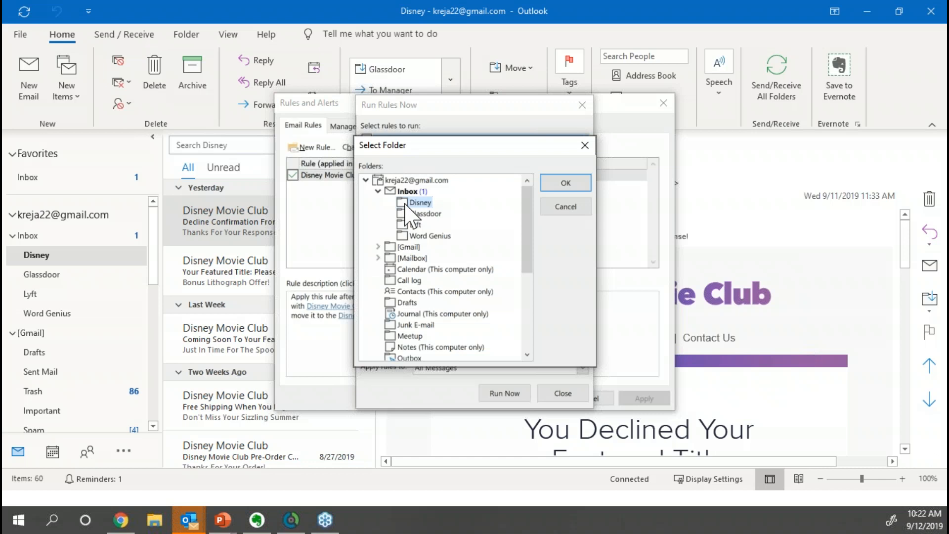
click(408, 192)
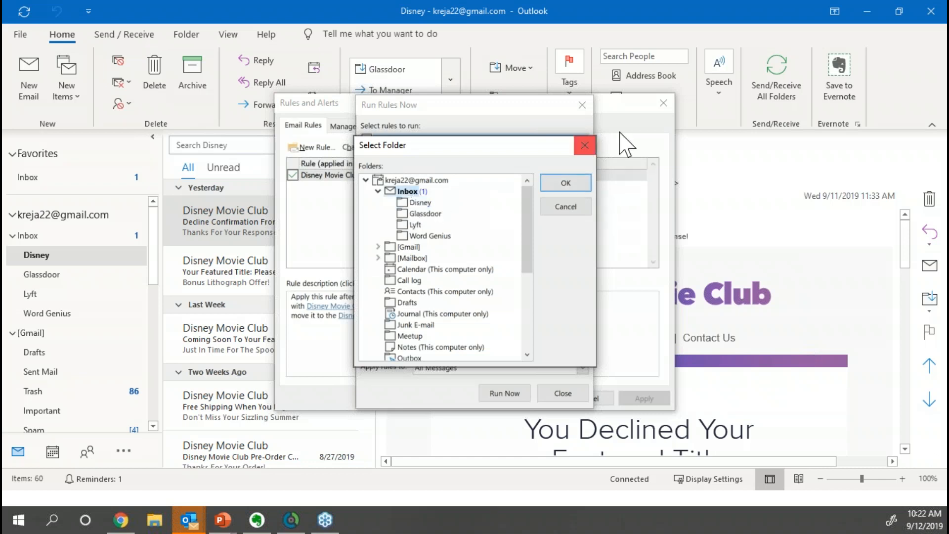
click(564, 207)
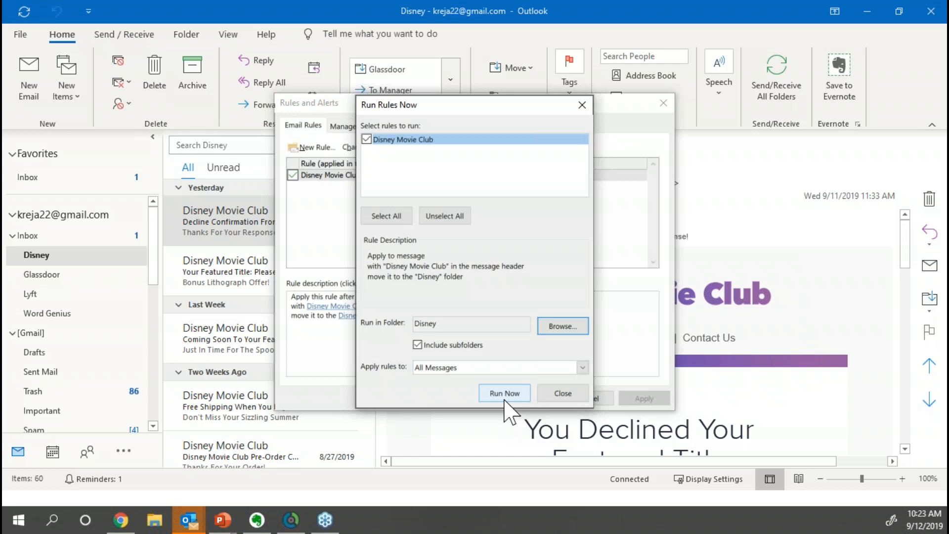
Close the manual rule run without executing it, and switch to the PowerPoint slideshow to advance to the next point
click(563, 394)
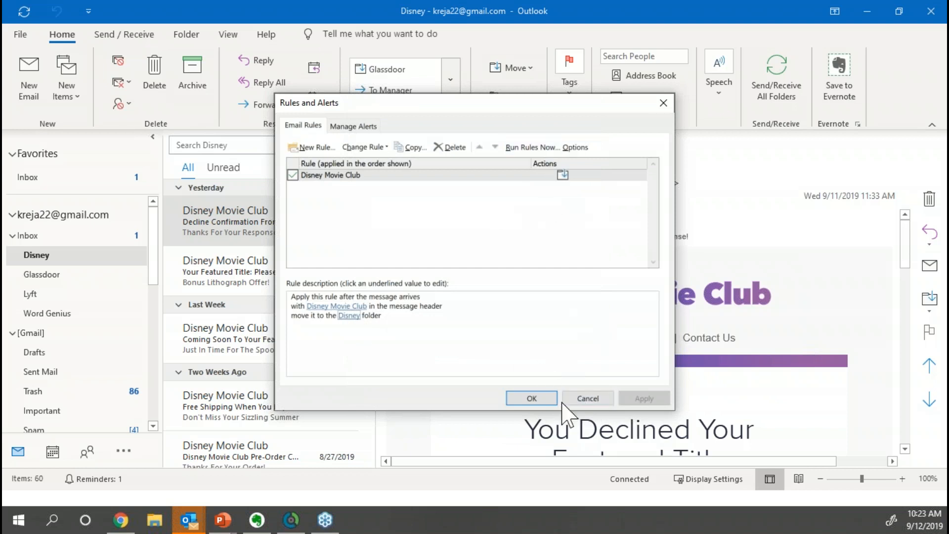
click(221, 511)
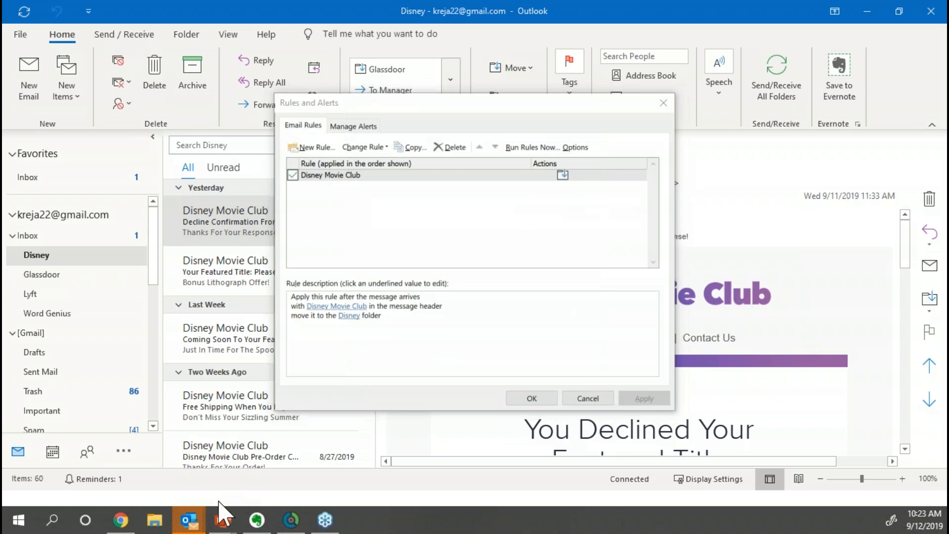
key(Right)
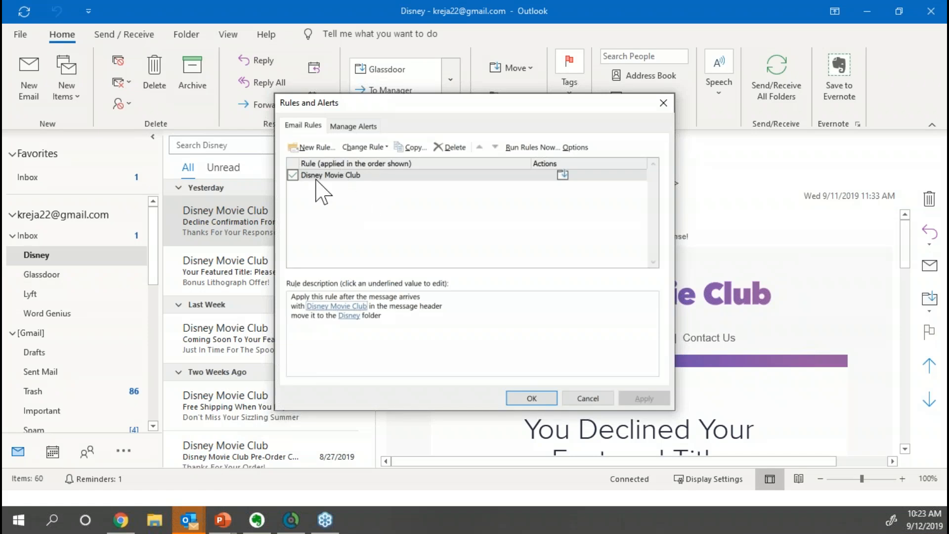
Start a blank rule for received messages, with the condition that they come from a contact chosen in the address book
click(313, 147)
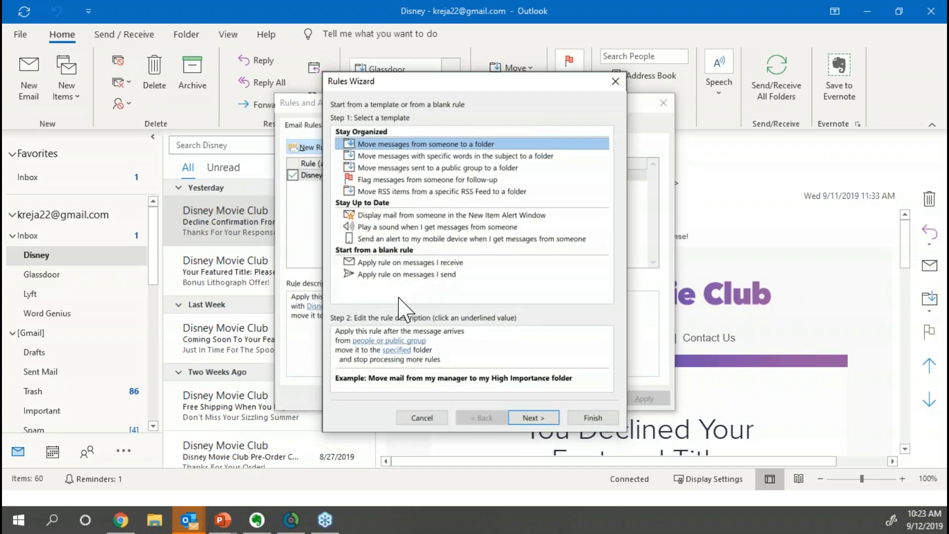
click(379, 263)
click(529, 418)
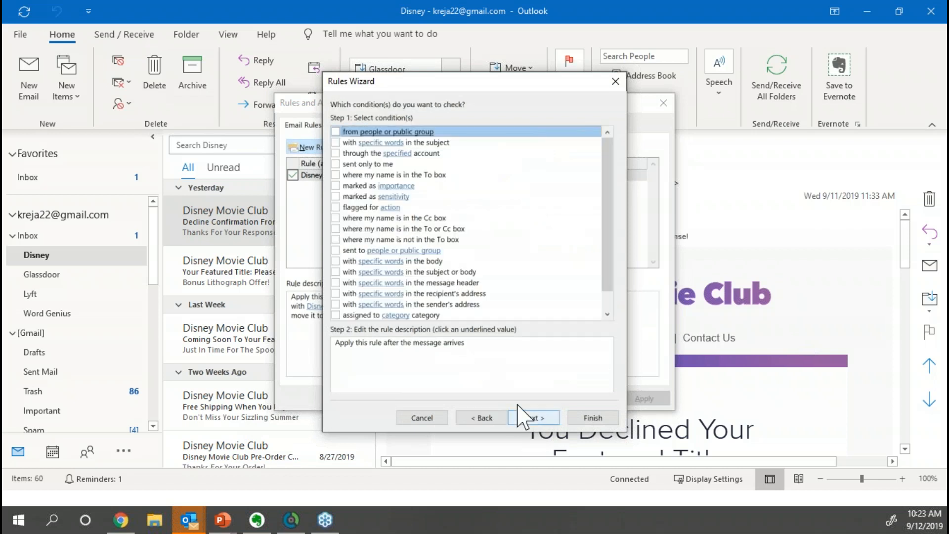
click(336, 131)
click(406, 351)
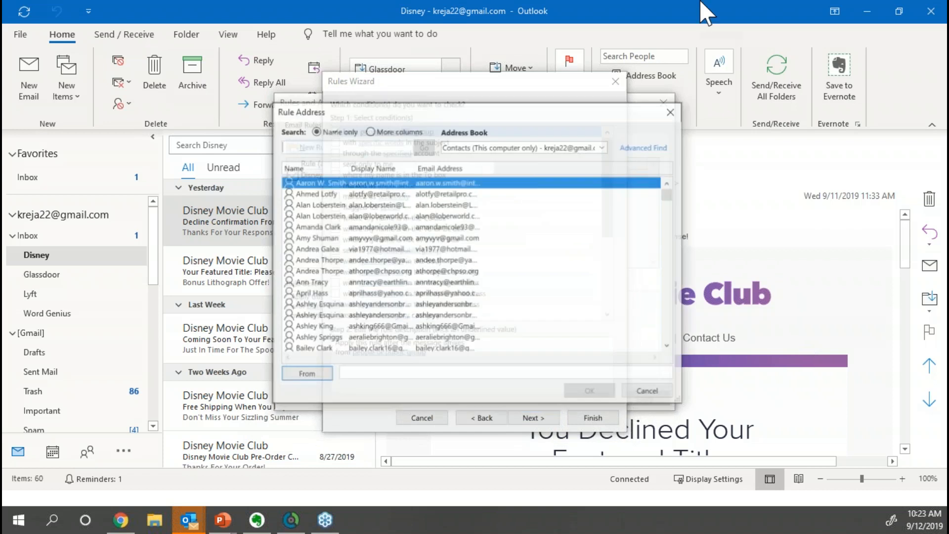
click(299, 248)
click(302, 374)
click(588, 390)
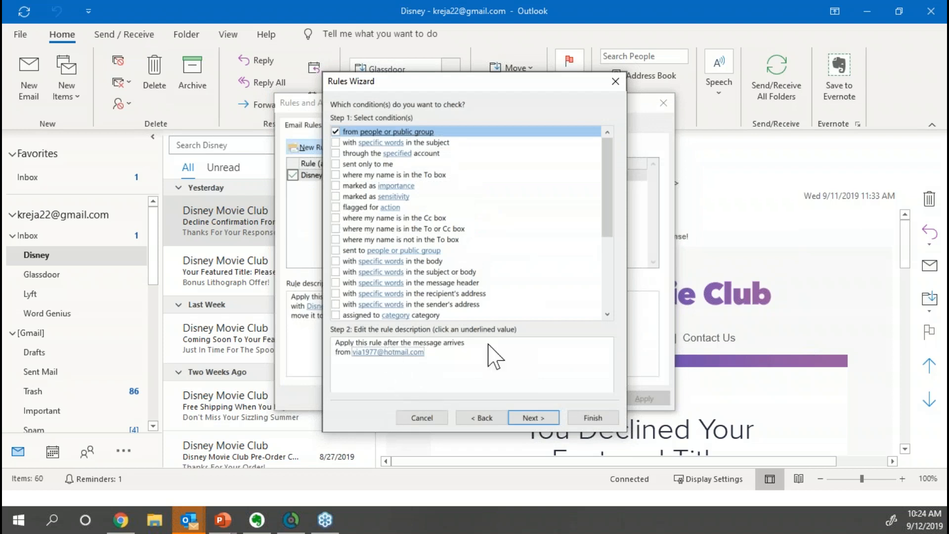
Set the rule to move messages to a new Inbox subfolder named with the contact's first name
click(532, 418)
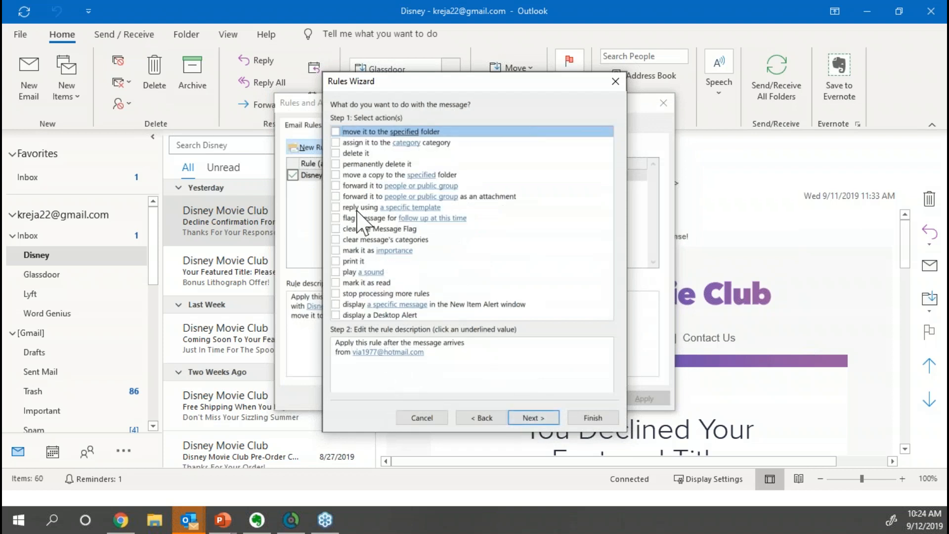
click(335, 132)
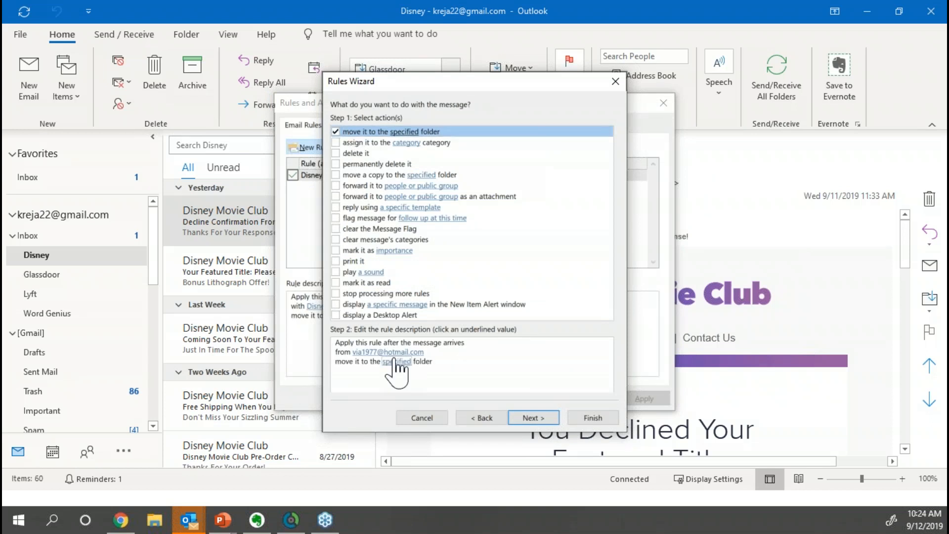
click(395, 361)
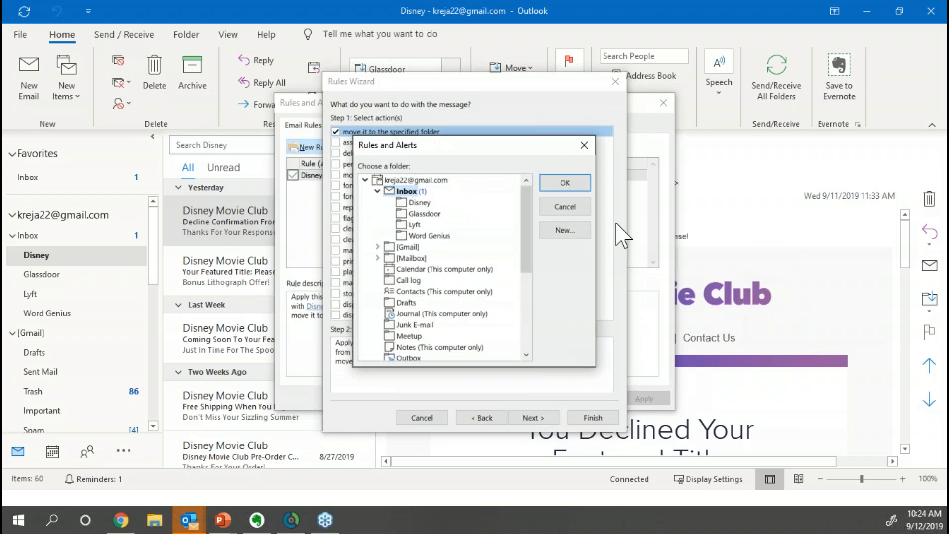
click(565, 232)
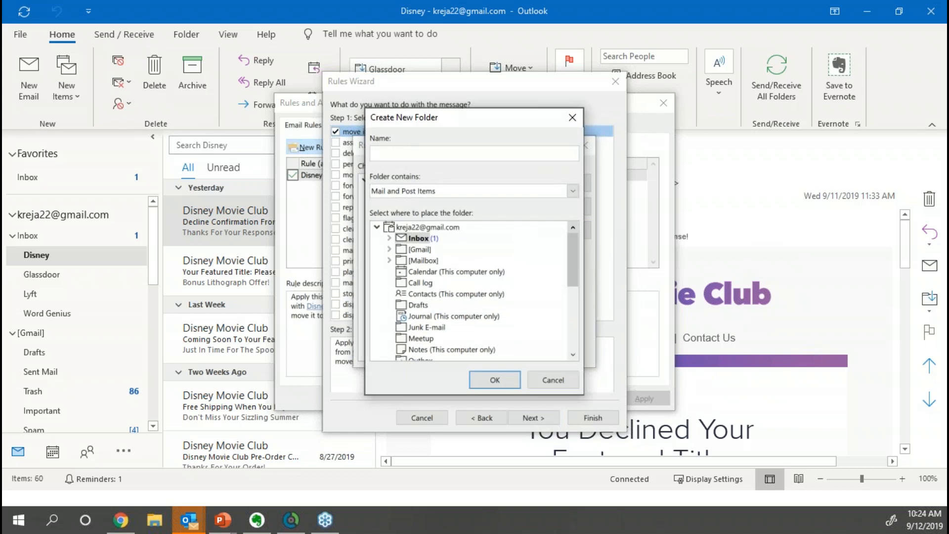
click(556, 380)
click(563, 231)
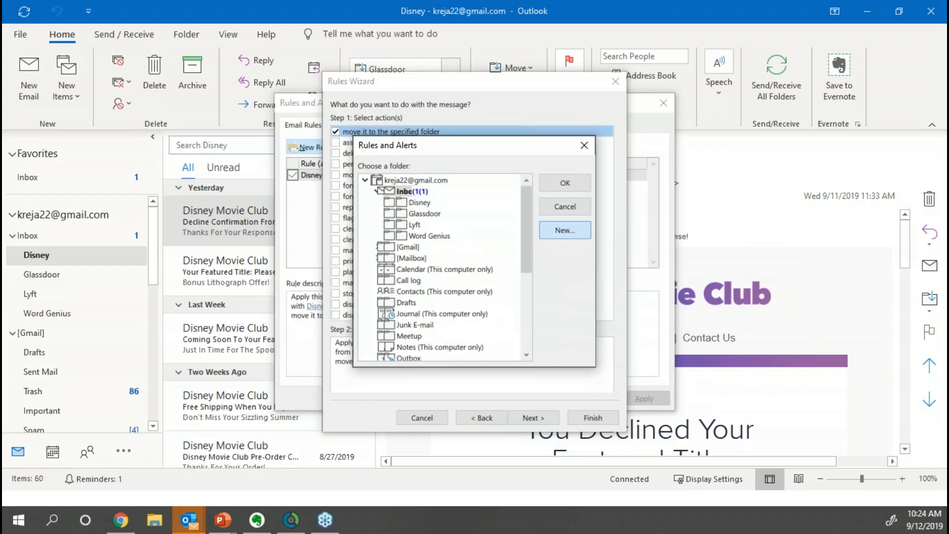
text(Andrea)
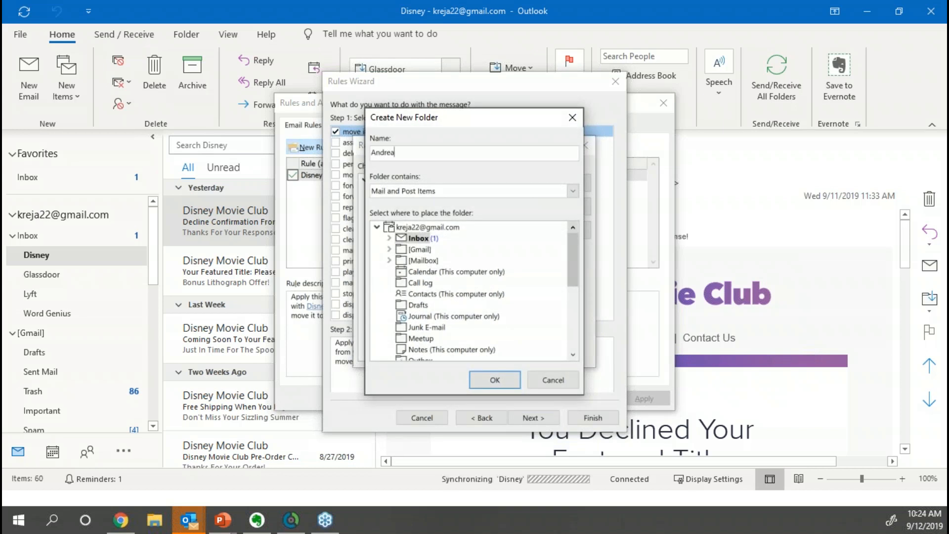
click(492, 380)
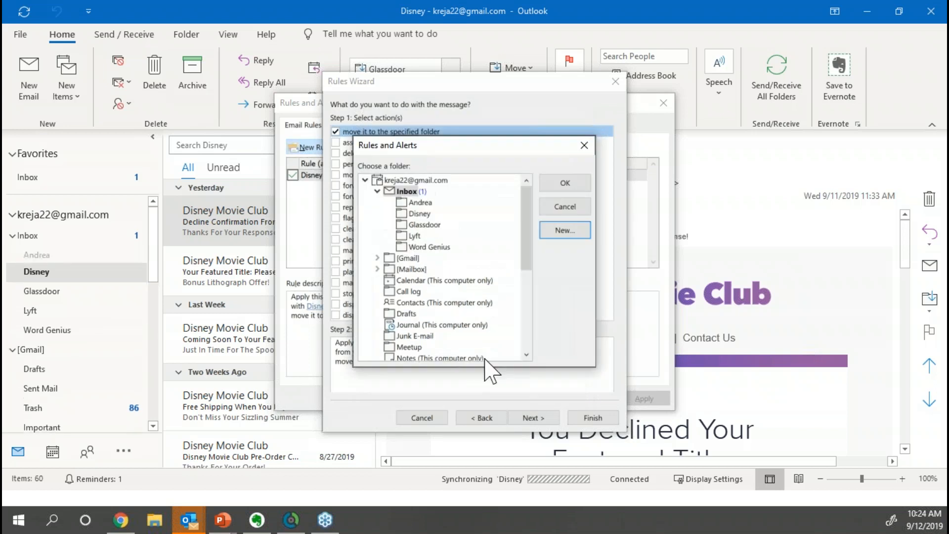
click(565, 183)
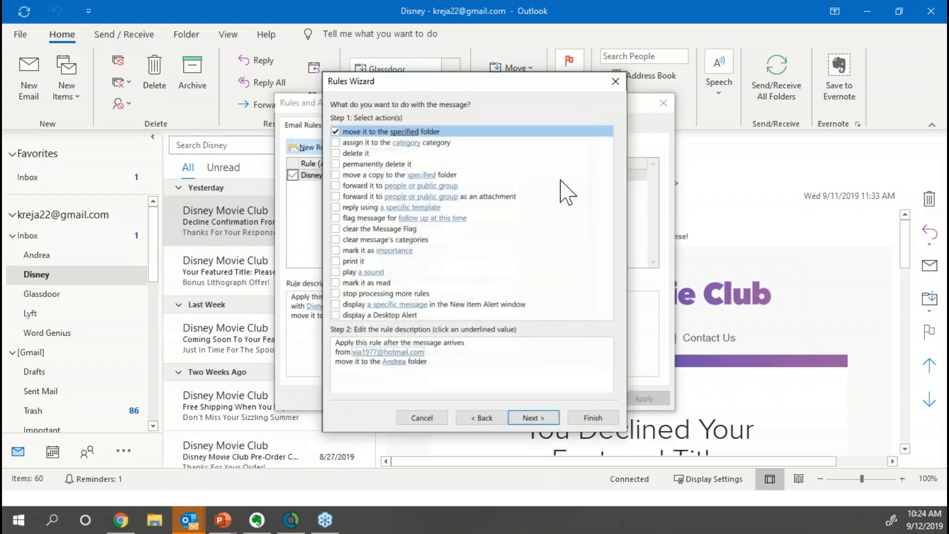
Leave all exceptions unselected, name the rule with the contact's first name, and finish it with the rule turned on
click(537, 424)
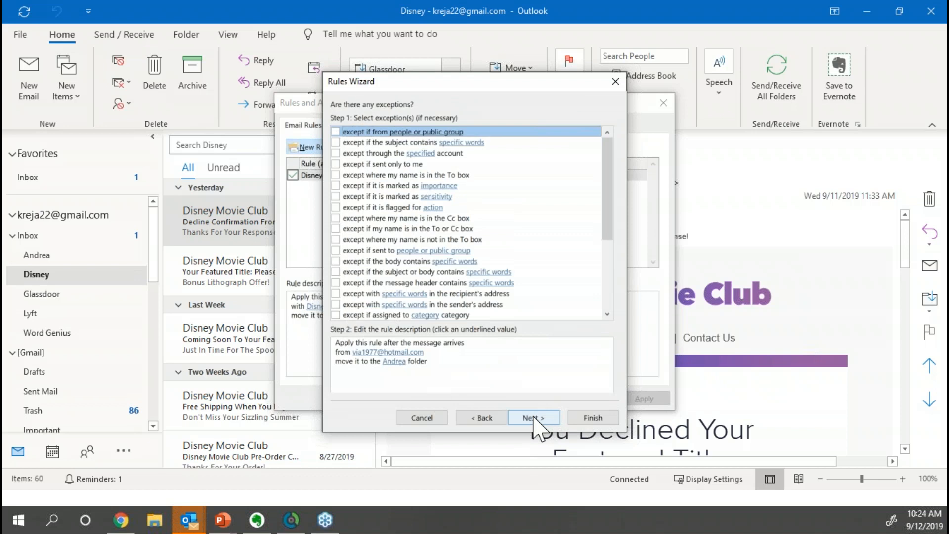
click(535, 418)
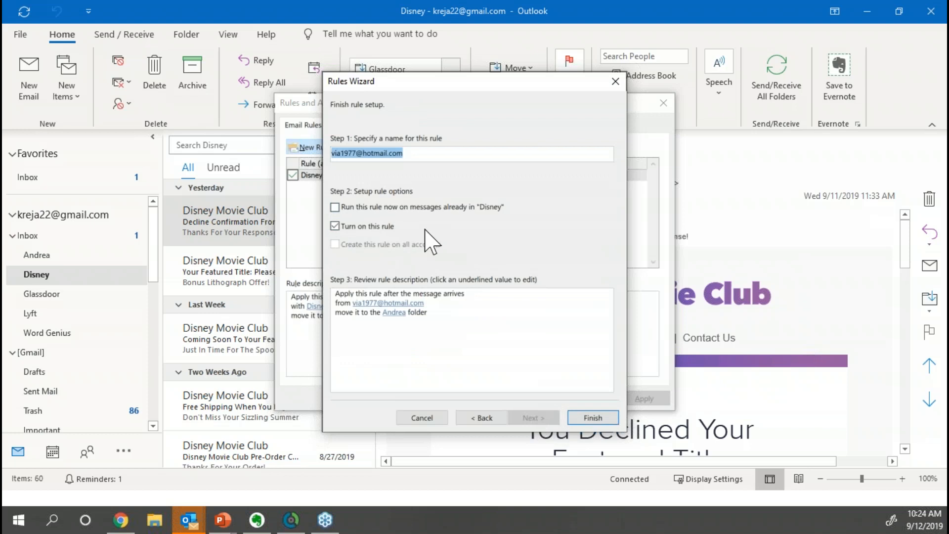
text(Andres)
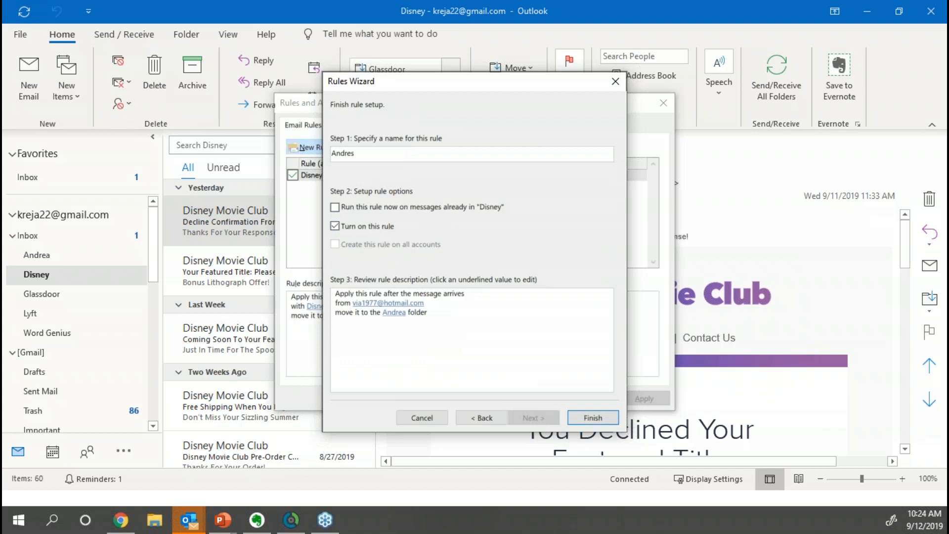
key(BackSpace)
text(a)
click(593, 418)
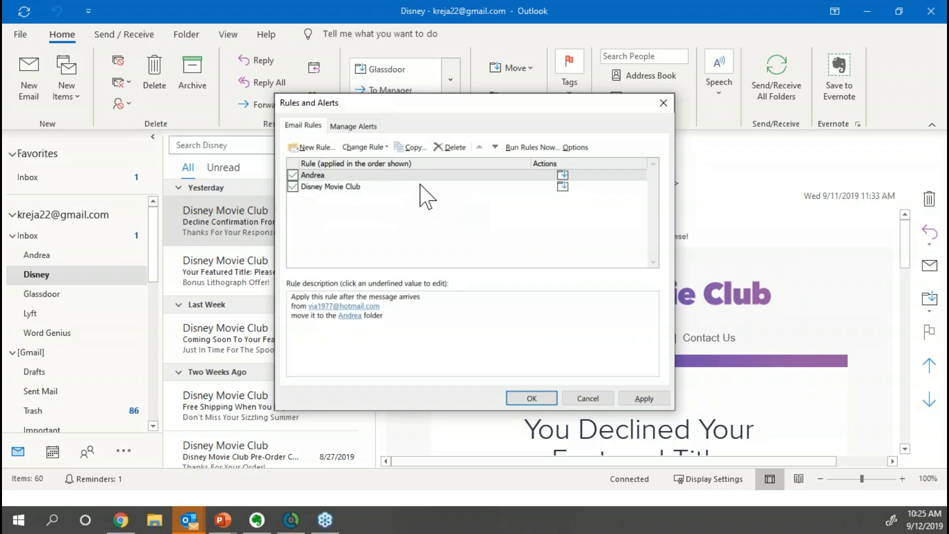
Move the Disney Movie Club rule above the contact's rule, and return it to second place
click(347, 190)
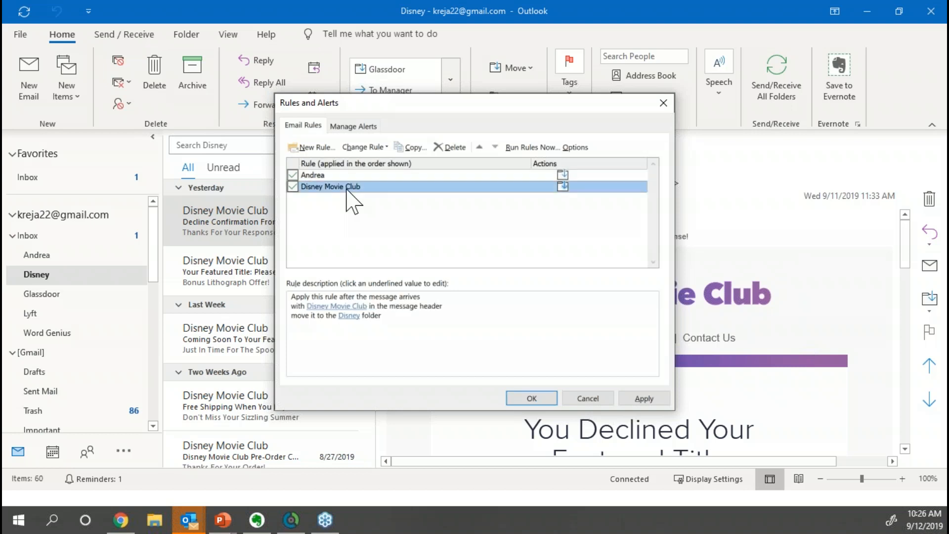
click(479, 148)
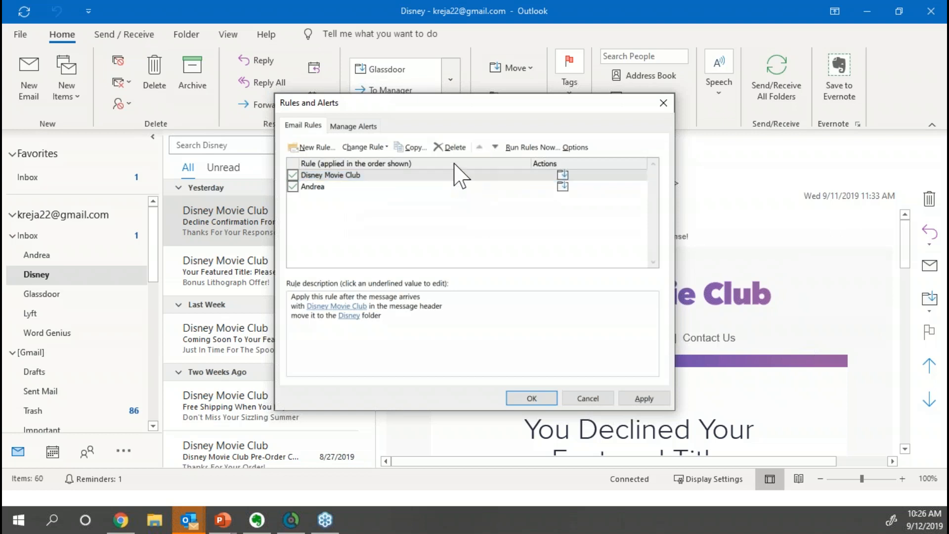
click(495, 147)
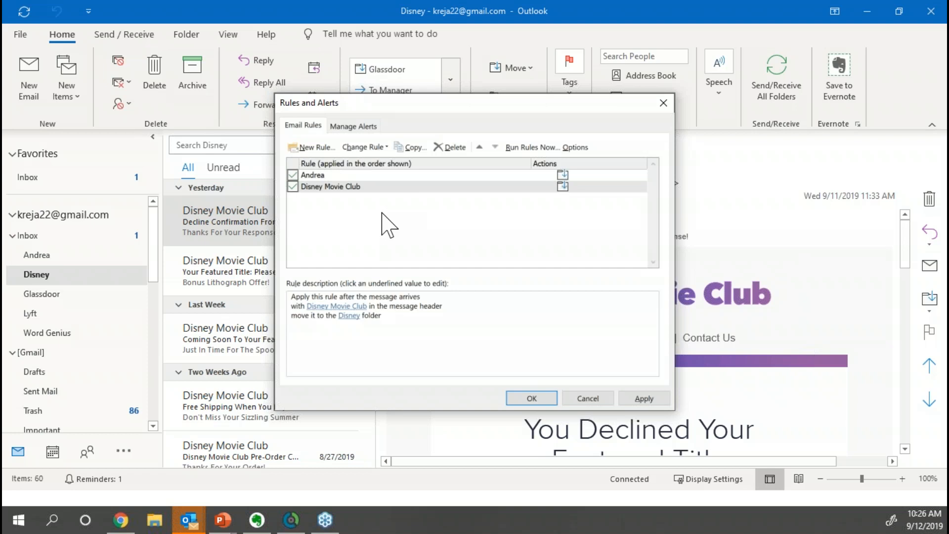
Edit the contact's rule to also stop processing more rules, and save the changes to the rules list
click(328, 178)
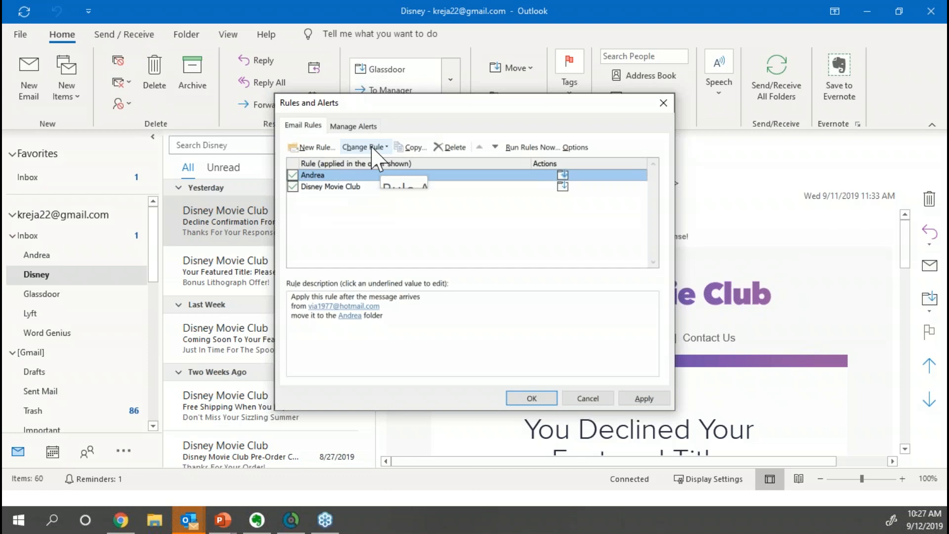
click(383, 148)
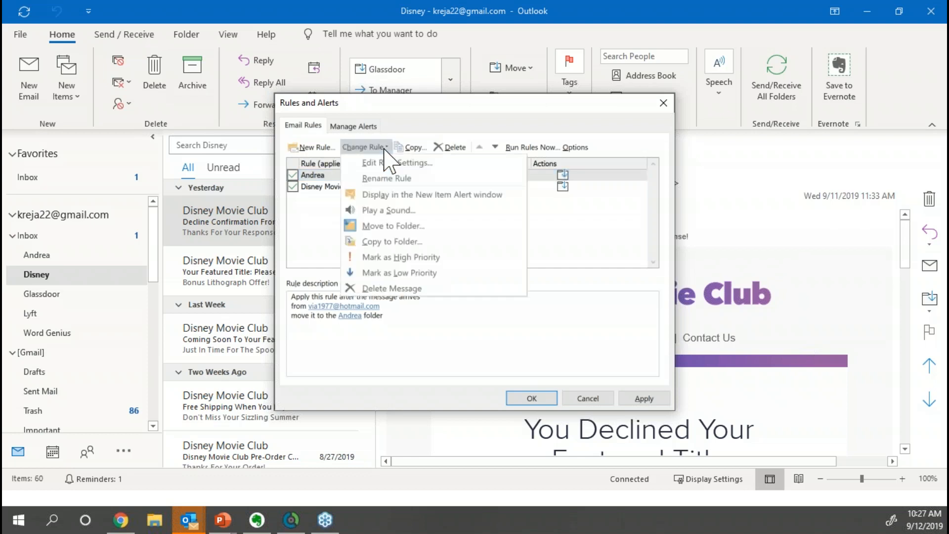
click(385, 149)
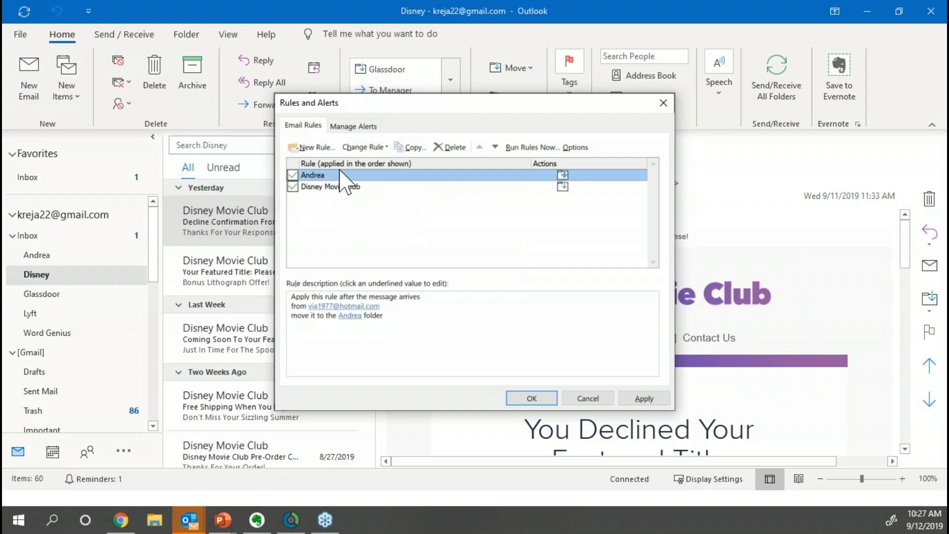
click(386, 147)
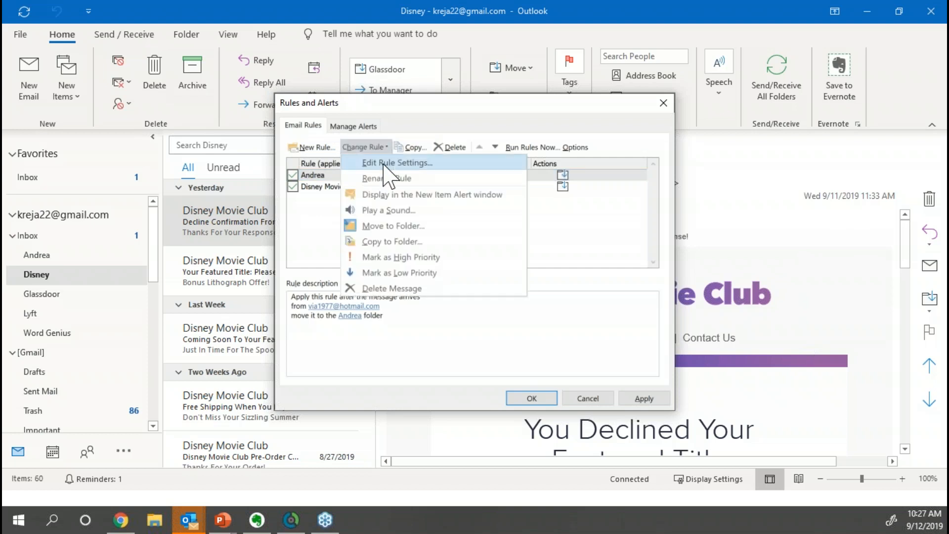
click(393, 162)
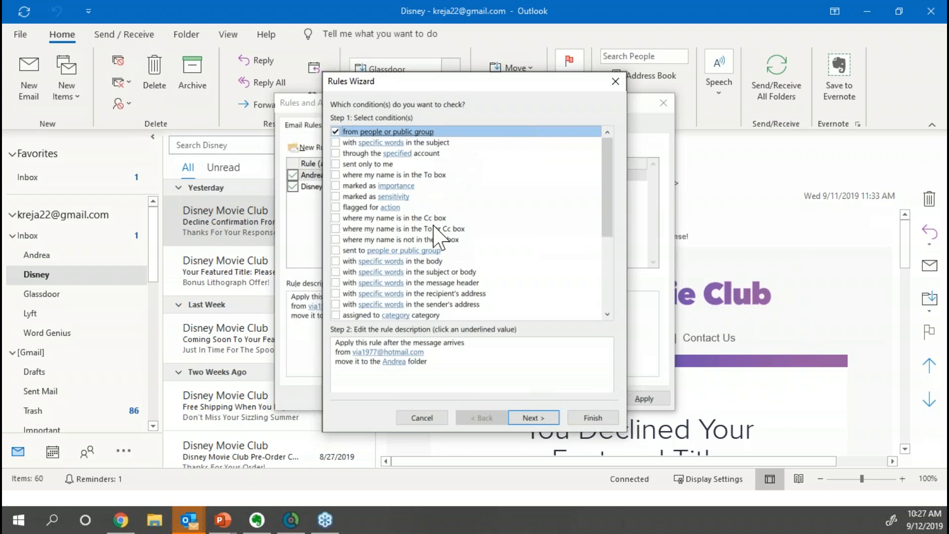
click(534, 418)
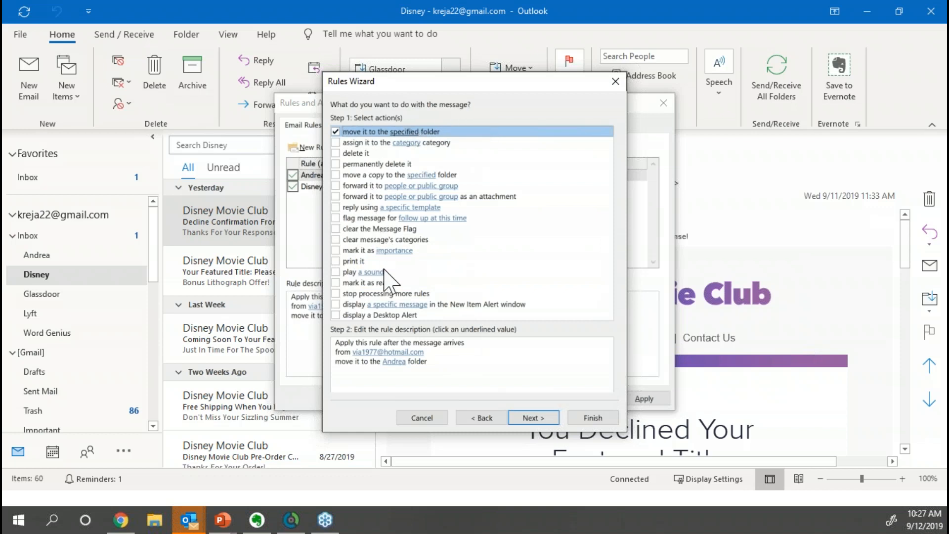
click(336, 293)
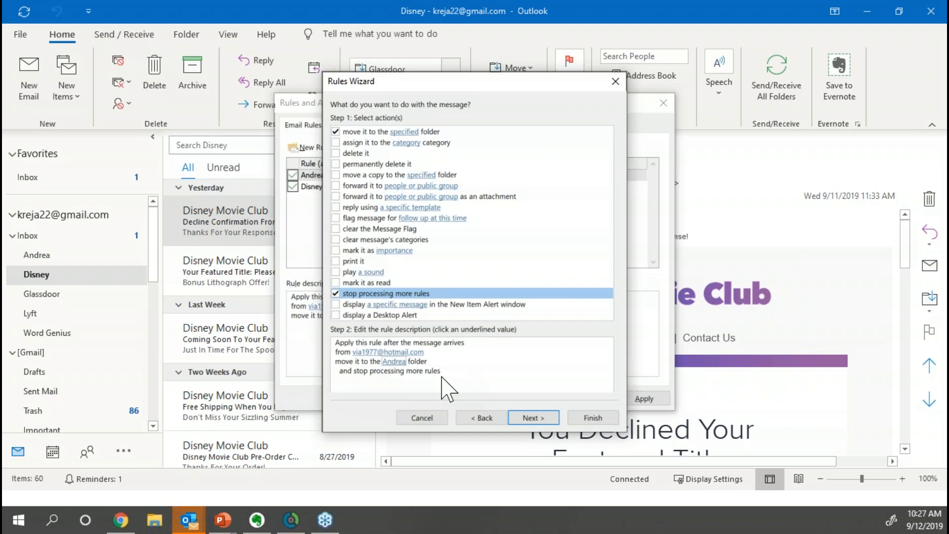
click(592, 418)
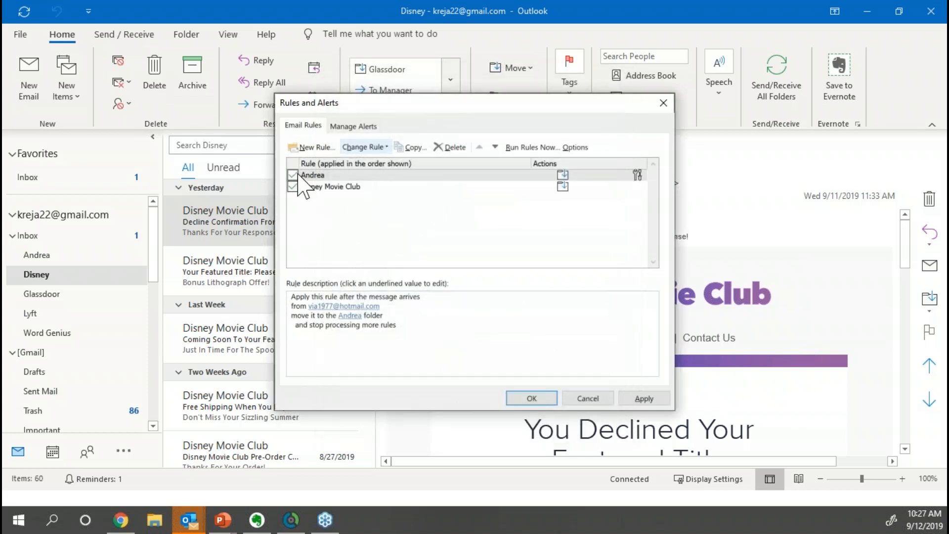
click(320, 362)
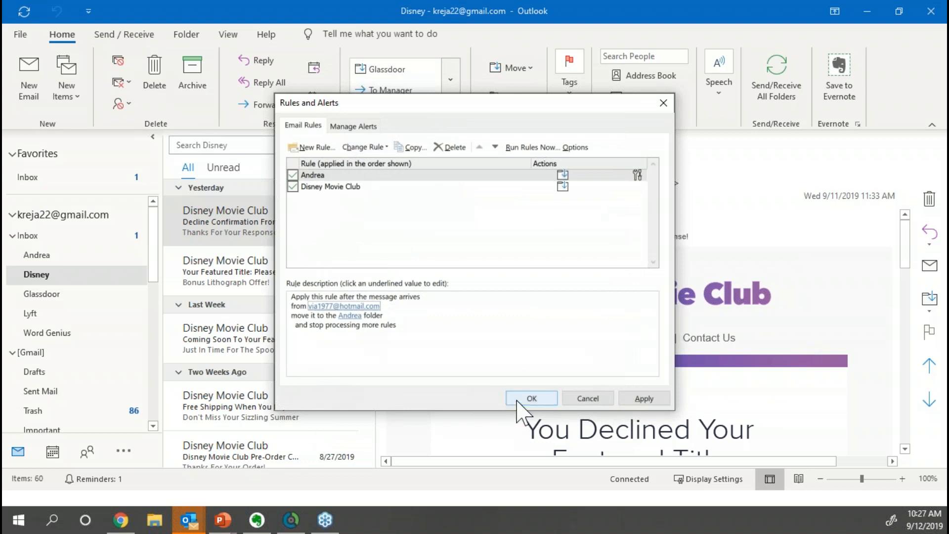
click(532, 399)
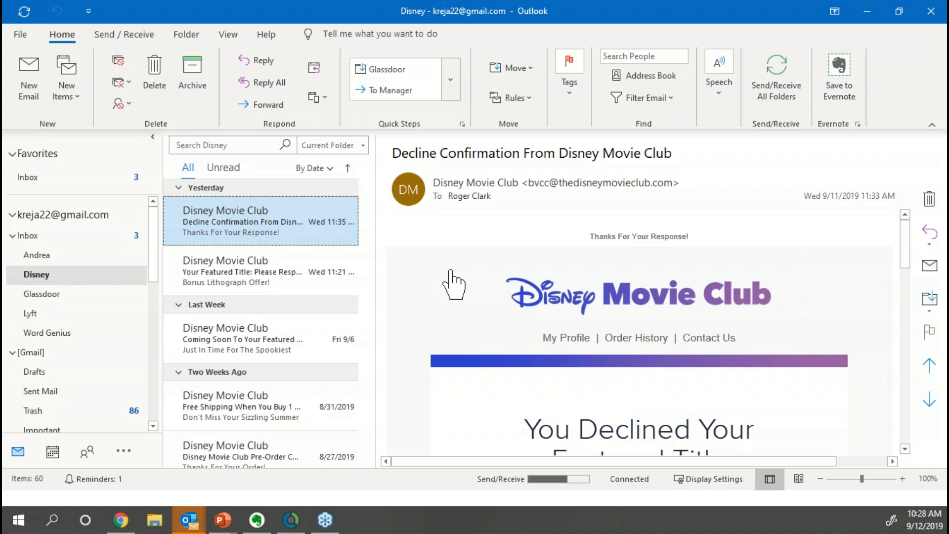
Switch to the running PowerPoint slideshow to show the slide listing the rule topics
click(230, 517)
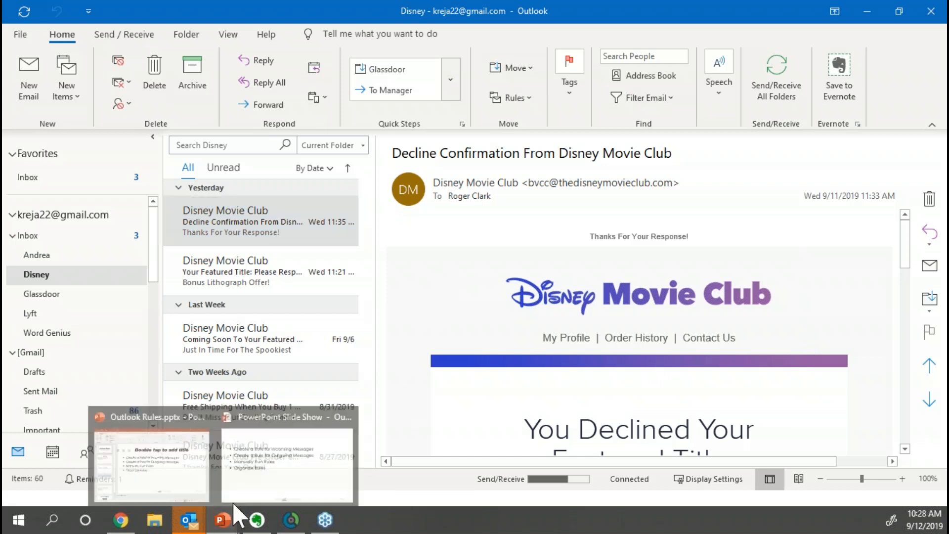
click(269, 458)
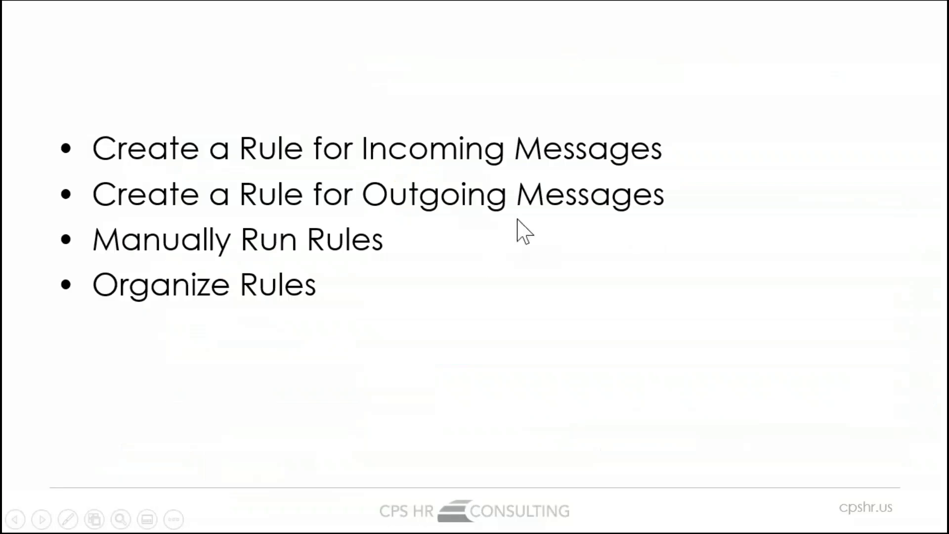